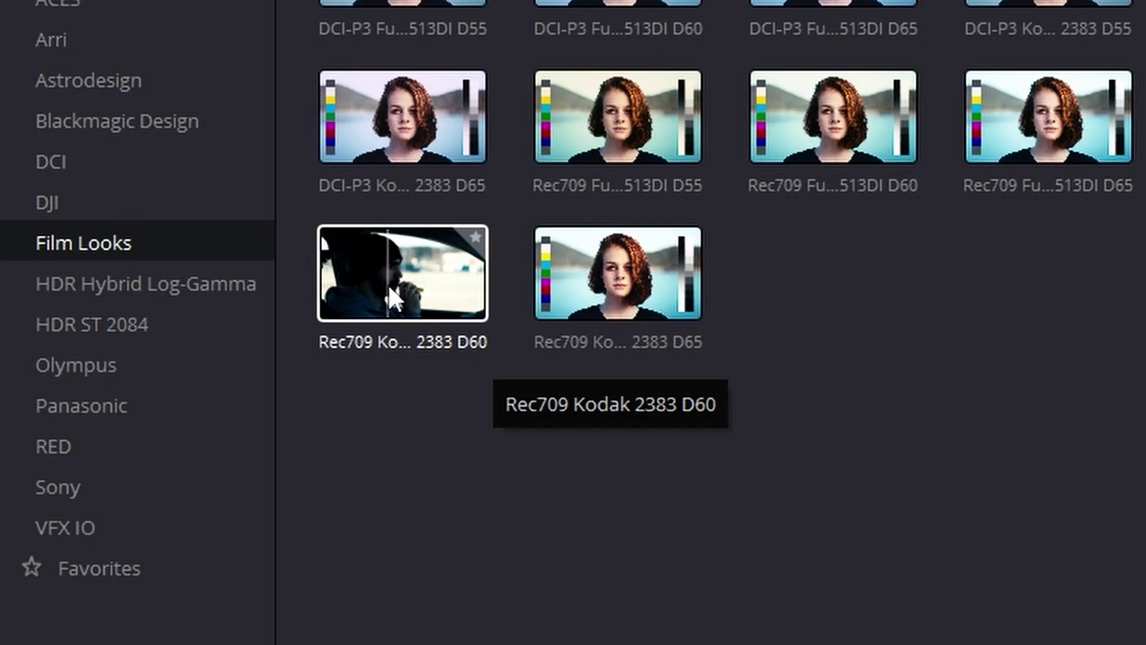
- Drag the Rec709 Kodak 2383 D60 film-look LUT onto the clip's node
drag(95, 205, 674, 274)
drag(585, 413, 553, 328)
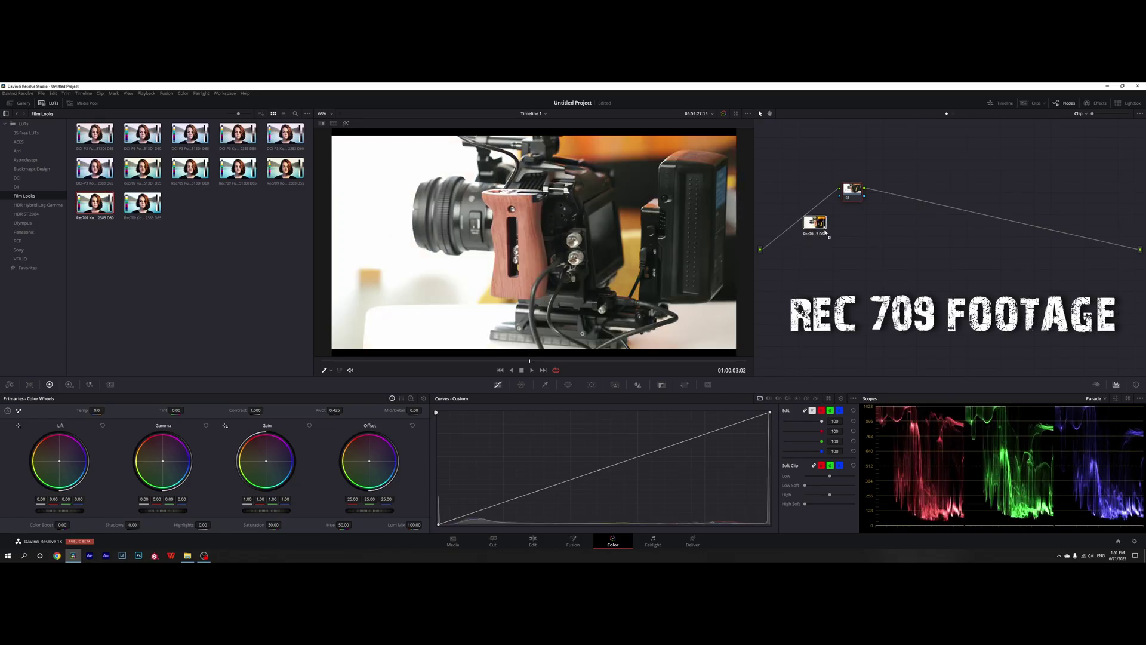
- Drop the Kodak film-look LUT onto the Rec 709 camera clip's node
drag(855, 188, 855, 192)
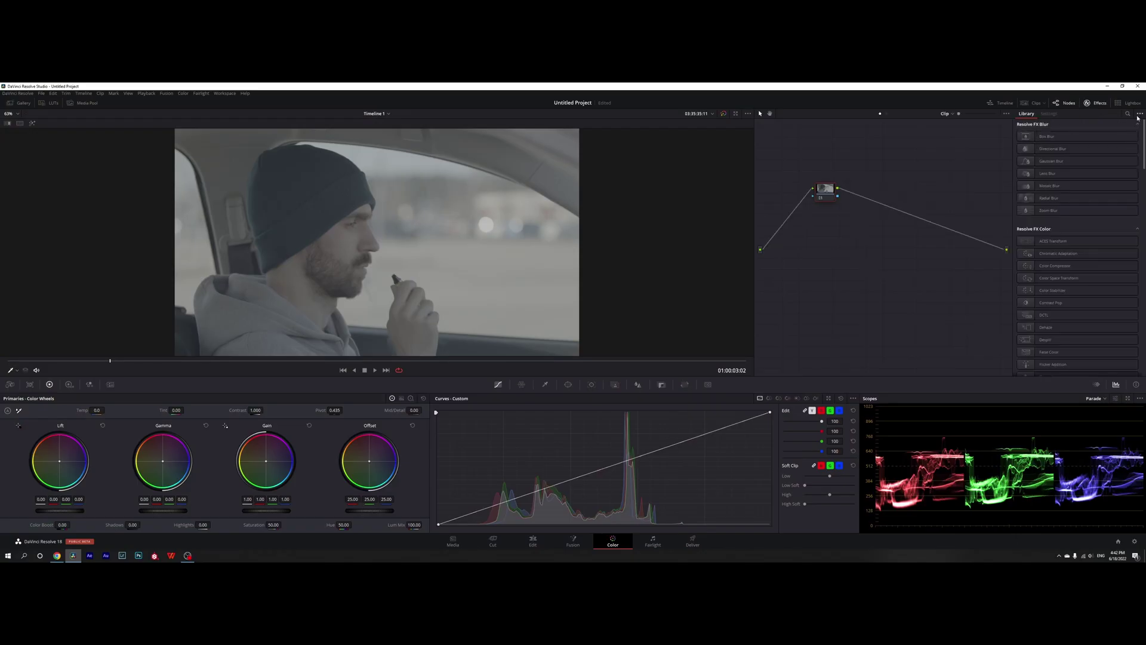
- Search effects for 'color' and apply Color Space Transform to node 01
click(1128, 113)
text(color)
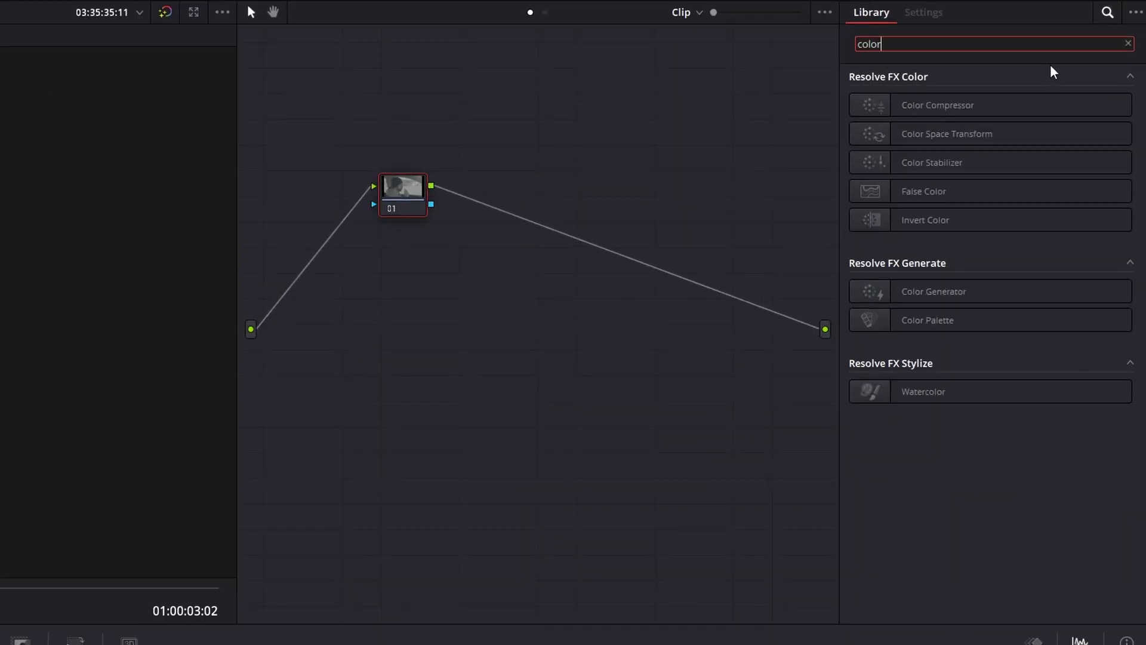
click(993, 138)
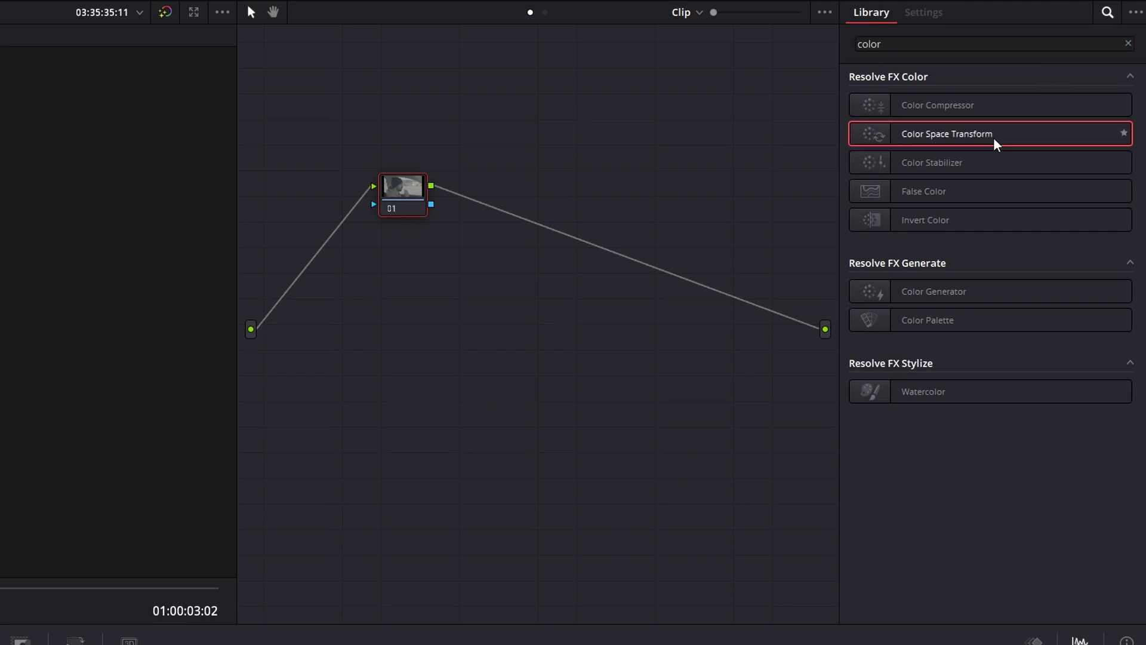
drag(993, 137, 409, 191)
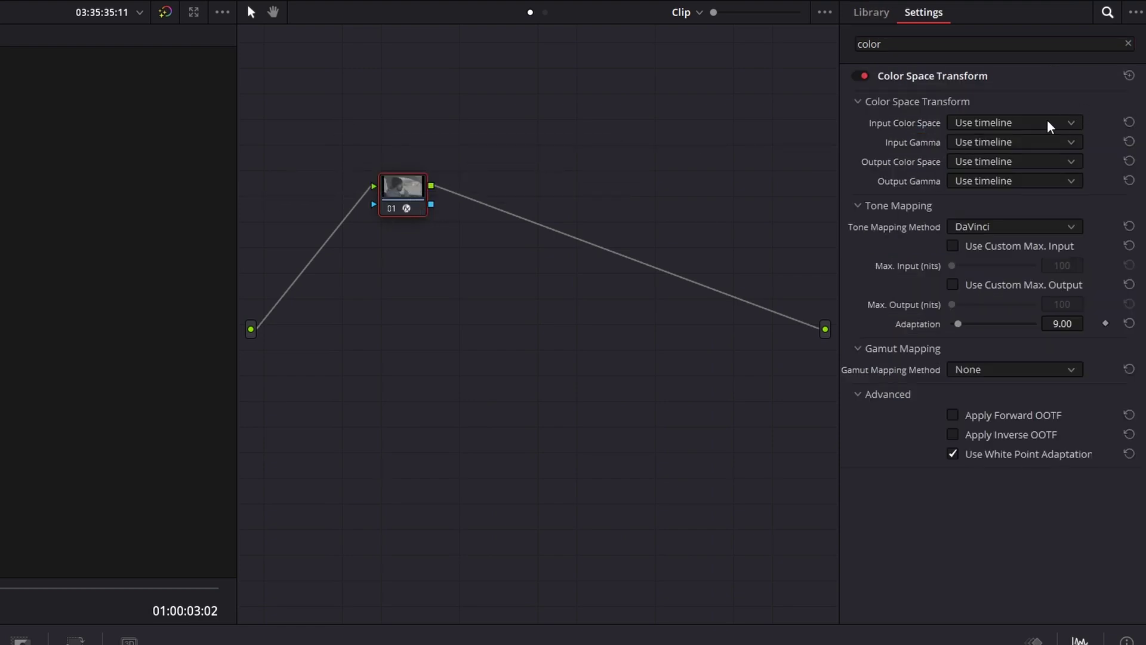
- Set input colour space to Blackmagic Video Gen 5 and input gamma to Blackmagic Design Film Gen 5
click(1047, 123)
scroll(1021, 254, down, 3)
scroll(1022, 258, up, 1)
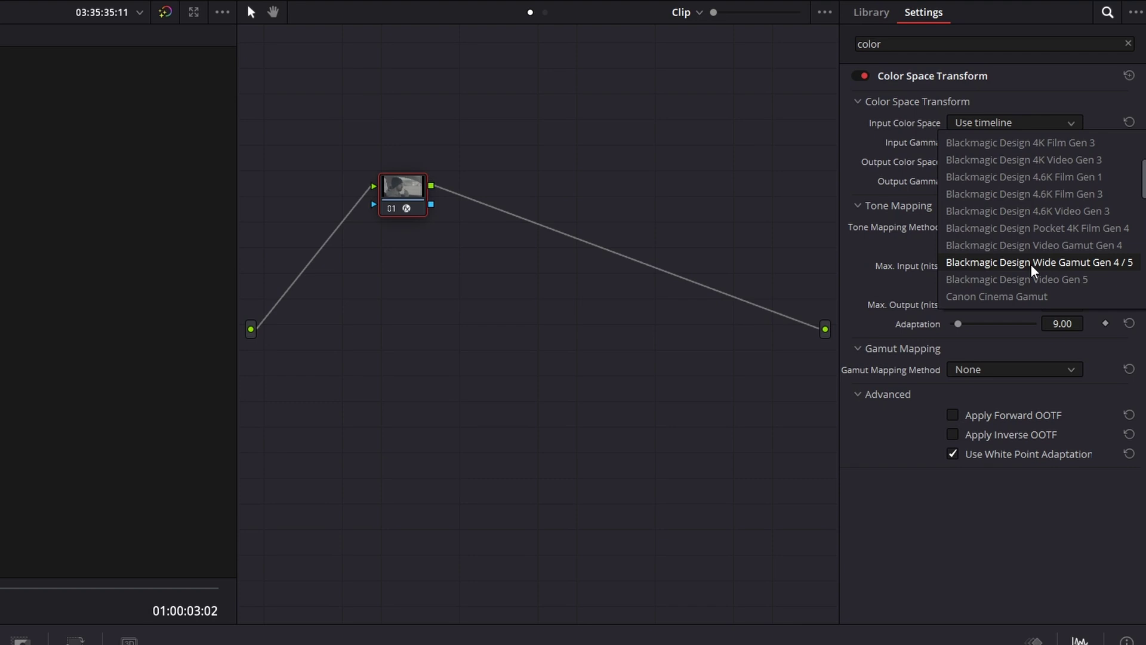
click(1040, 279)
click(1031, 140)
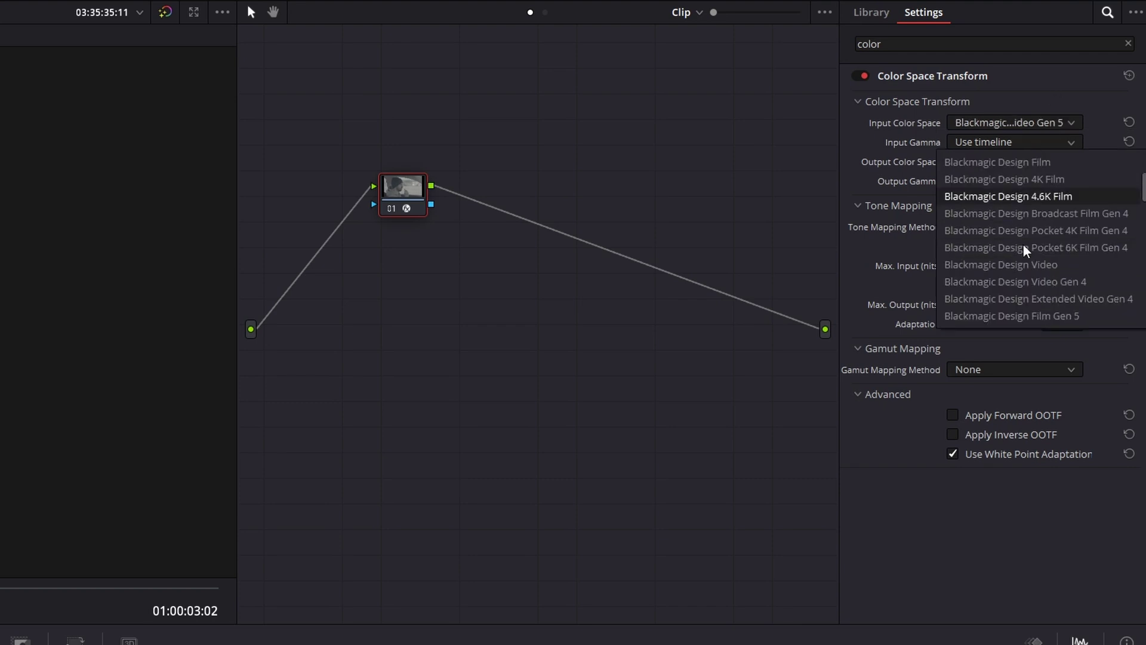
scroll(1023, 247, down, 2)
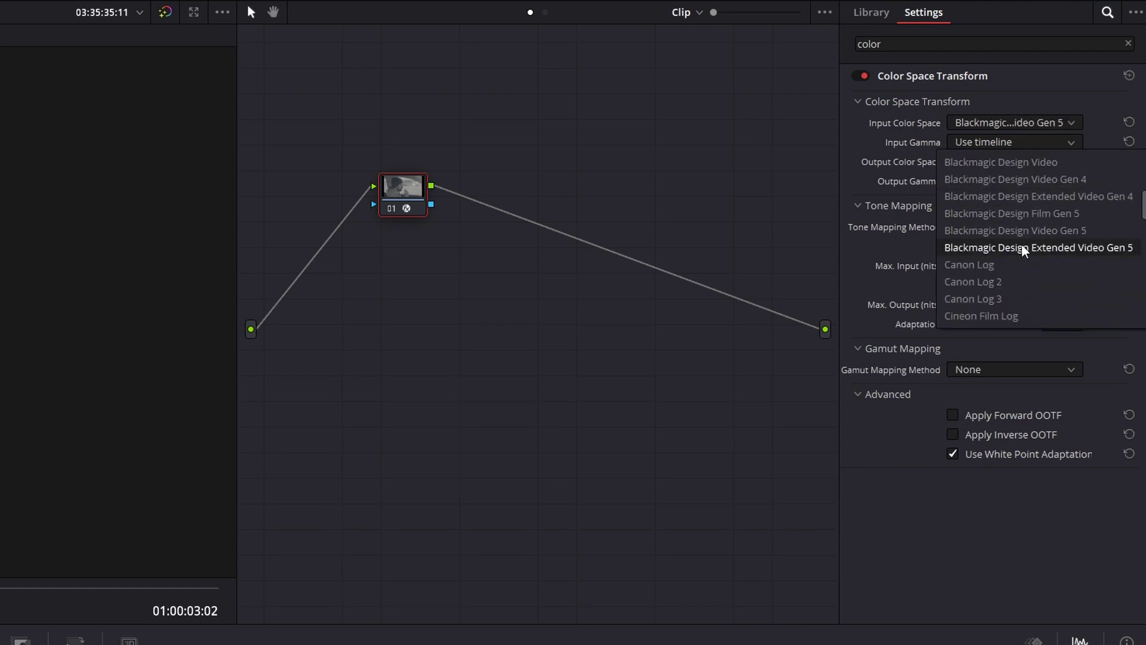
click(1022, 215)
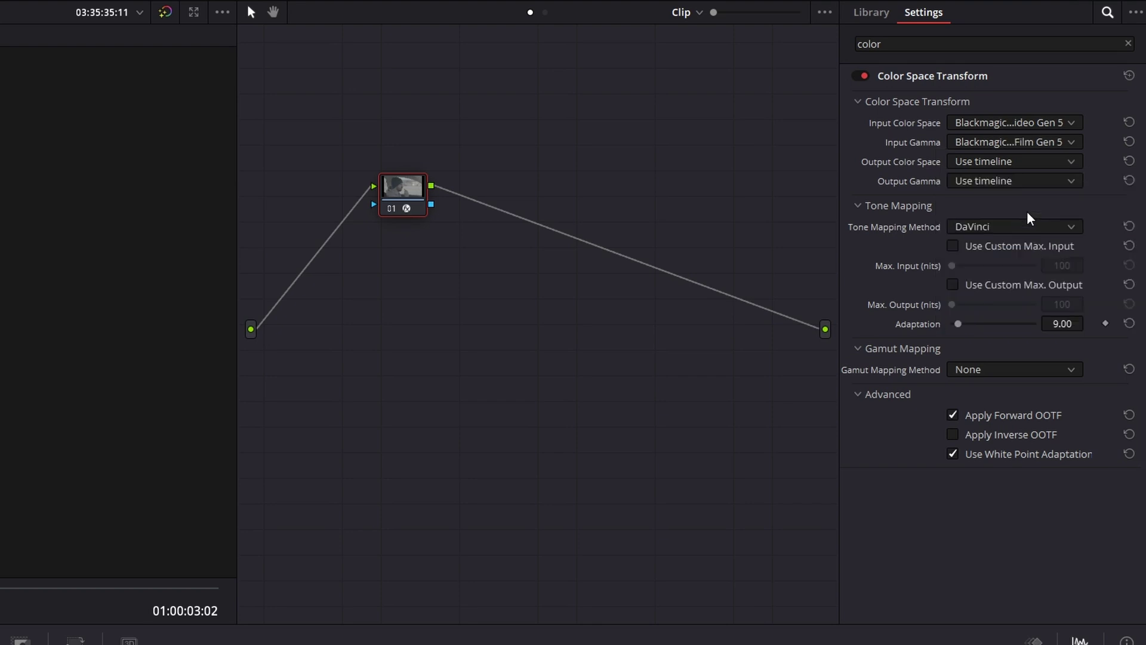
- Keep output colour space on Use timeline and set output gamma to Cineon Film Log
click(977, 163)
click(983, 164)
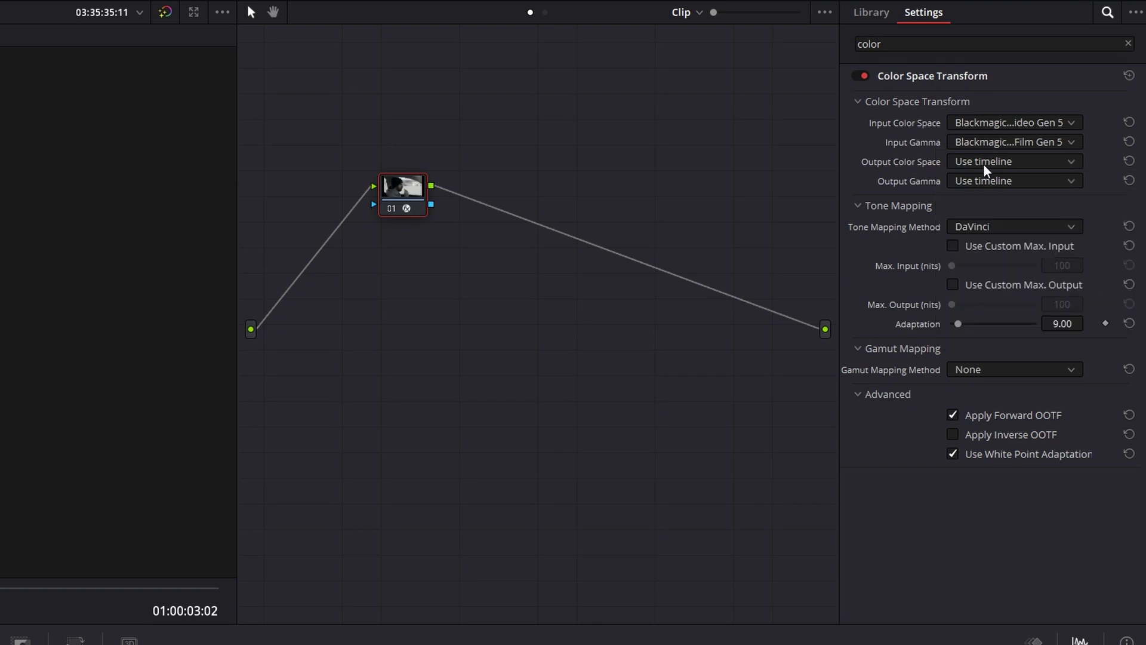
click(985, 179)
scroll(1005, 292, down, 1)
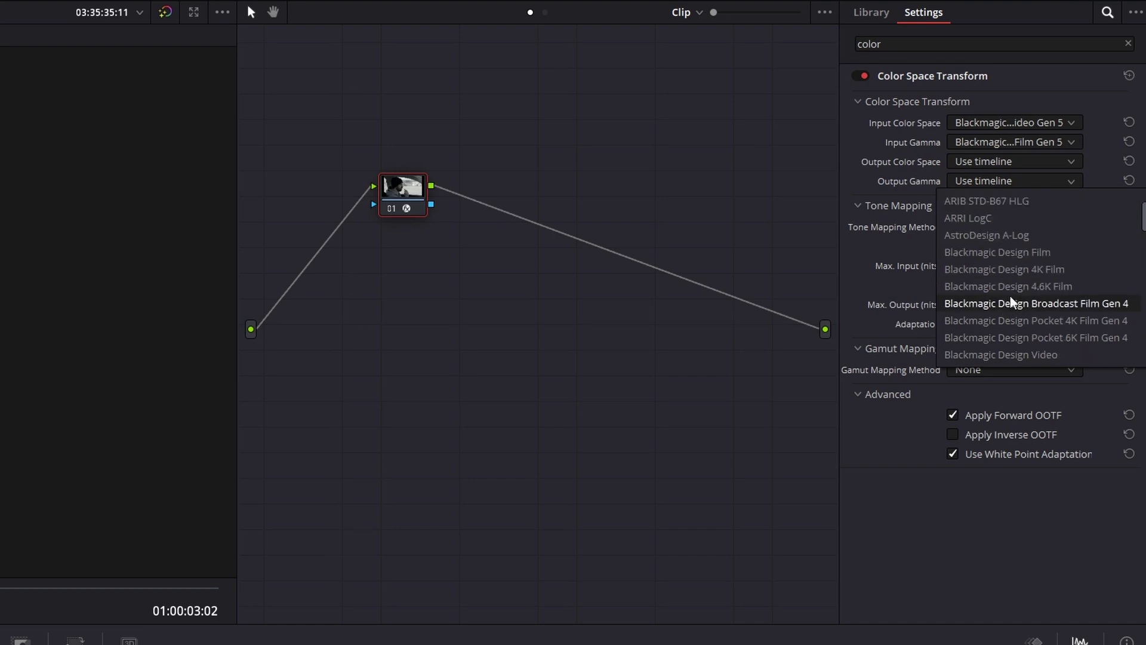
scroll(1009, 295, down, 2)
scroll(1010, 296, down, 1)
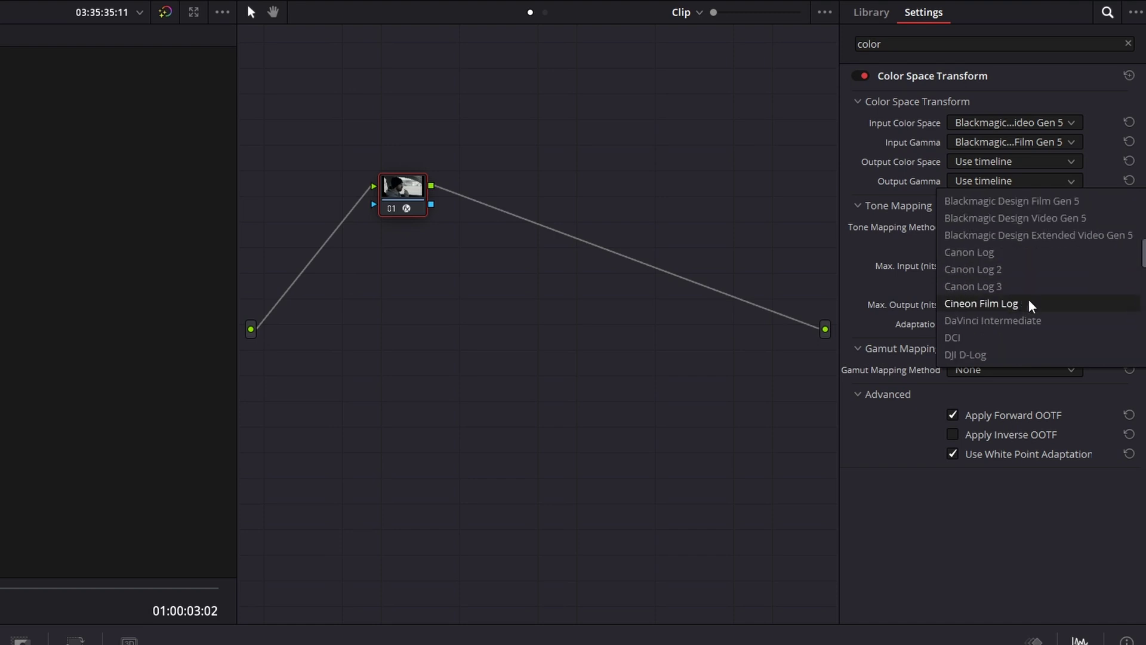
click(1028, 302)
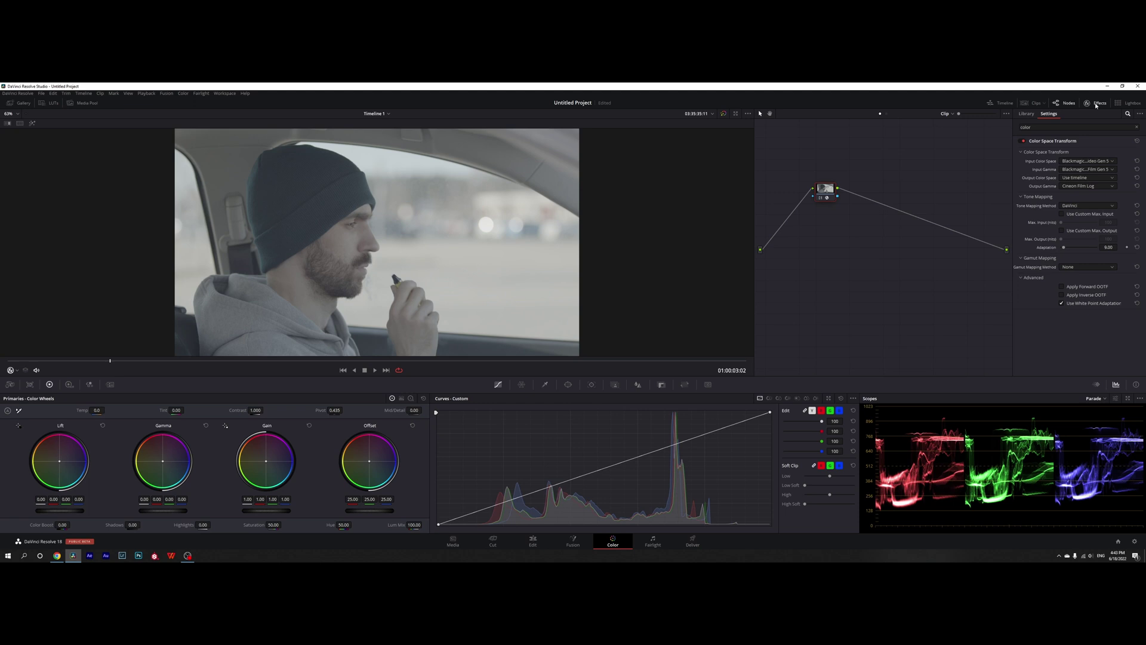
- Move the transform node right, add a serial node, and apply a Film Looks LUT
click(1095, 103)
mouse_move(856, 192)
mouse_down()
mouse_move(1047, 196)
mouse_move(1048, 225)
mouse_up()
key(alt+s)
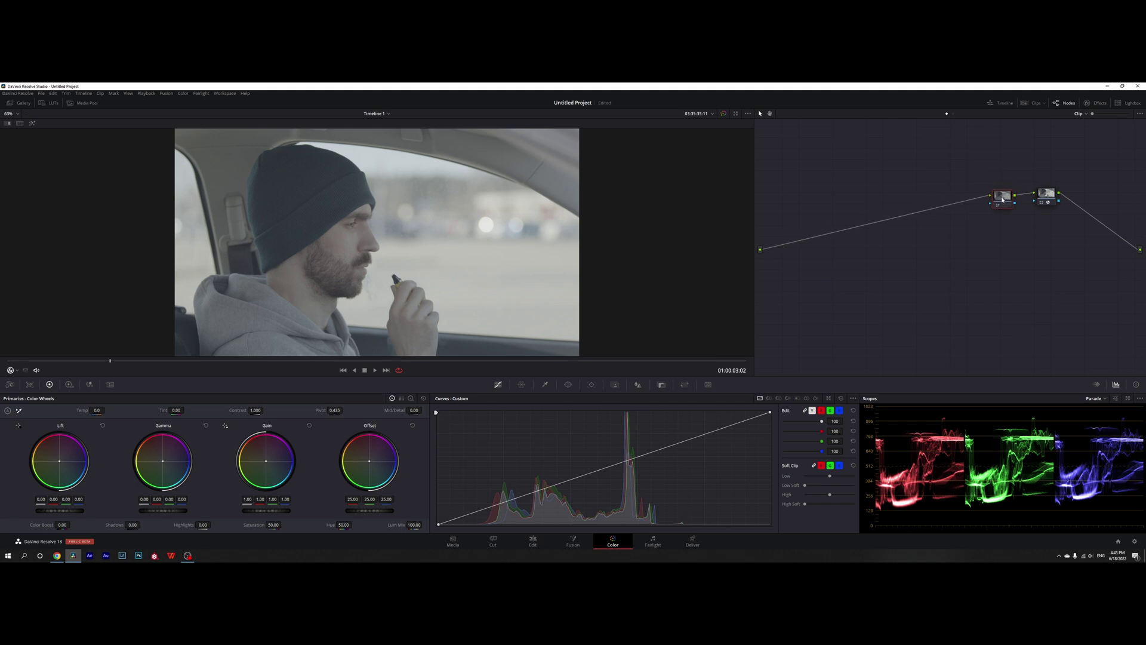
click(50, 103)
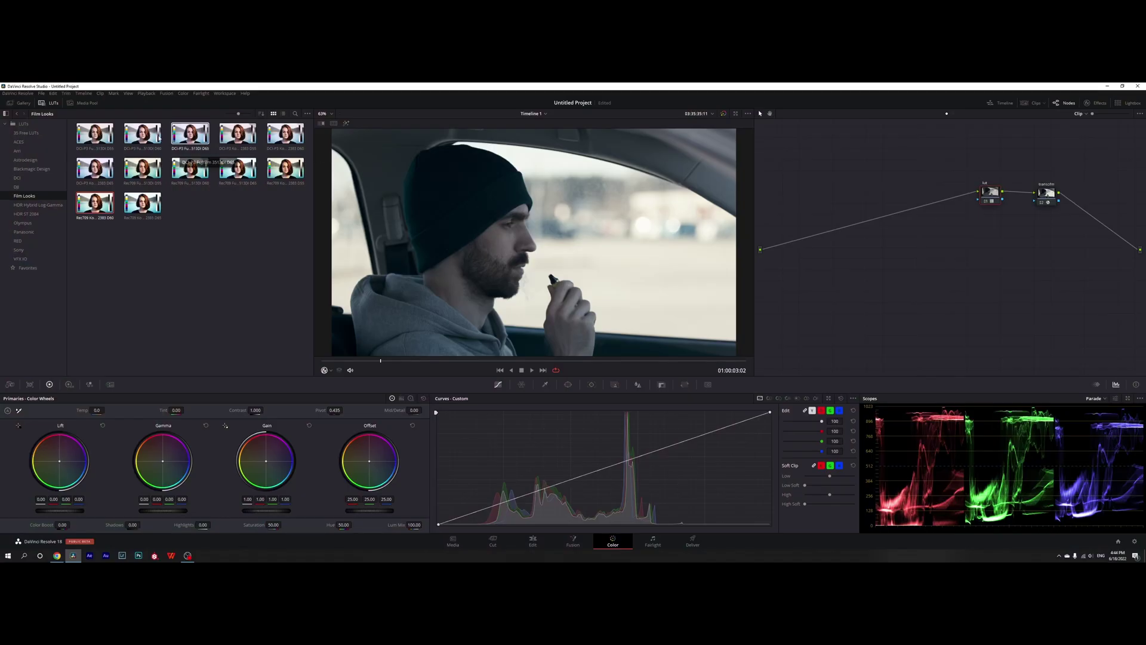
click(59, 104)
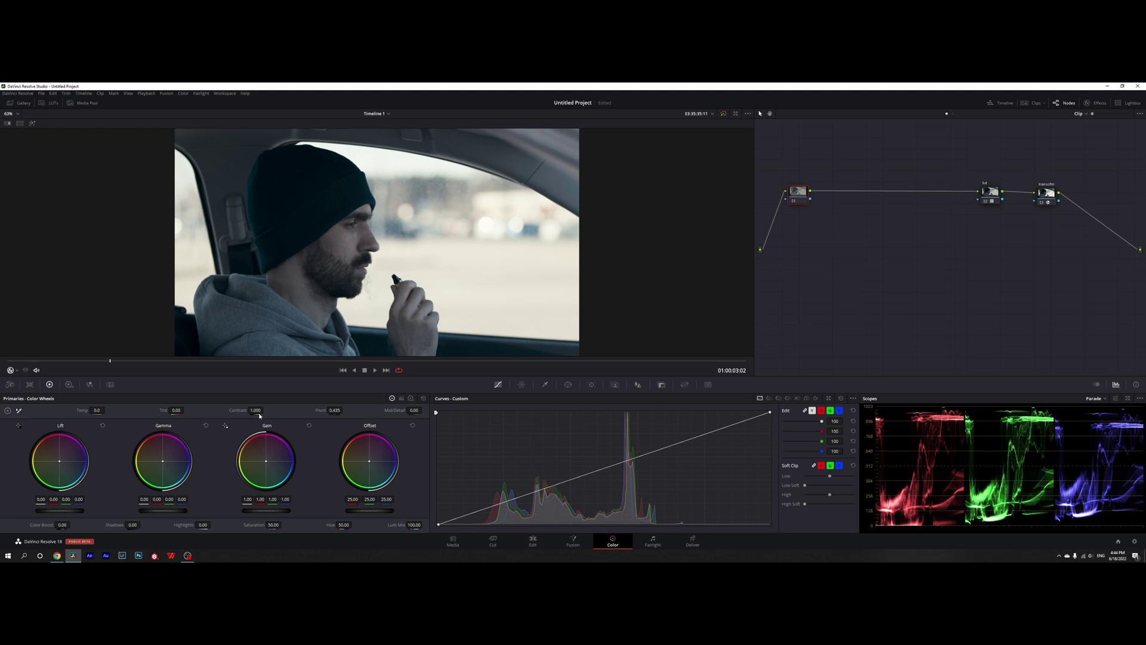
- Set Contrast to 1.262, Pivot to 0.279, Gain to 0.90, and lift Gamma slightly
drag(265, 409, 265, 409)
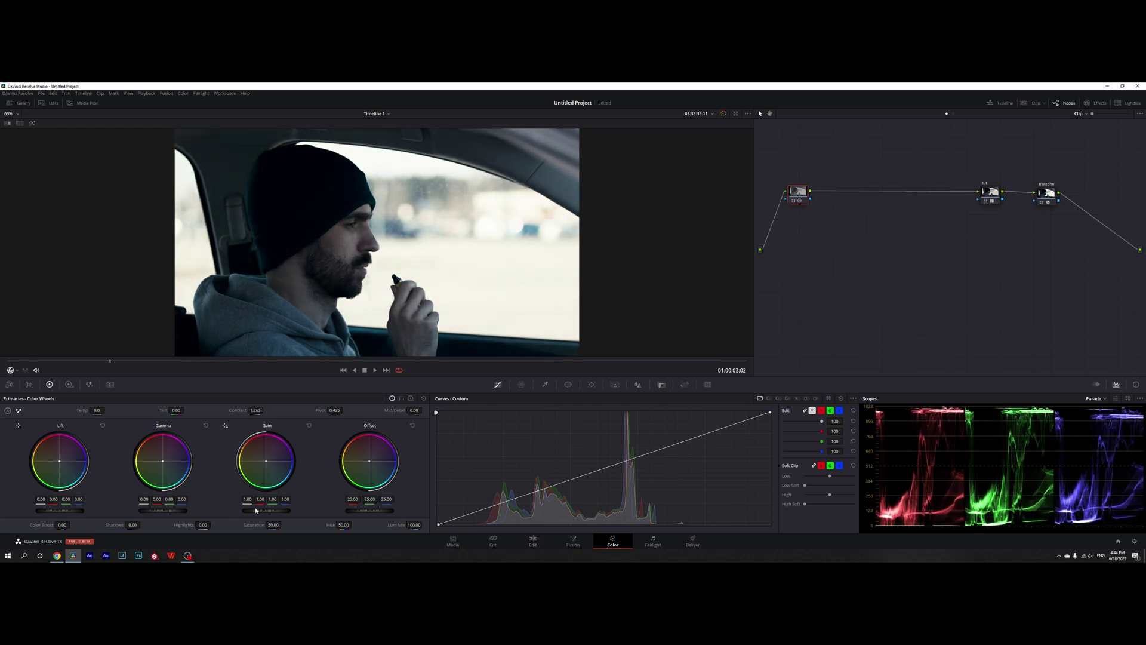
drag(334, 409, 343, 410)
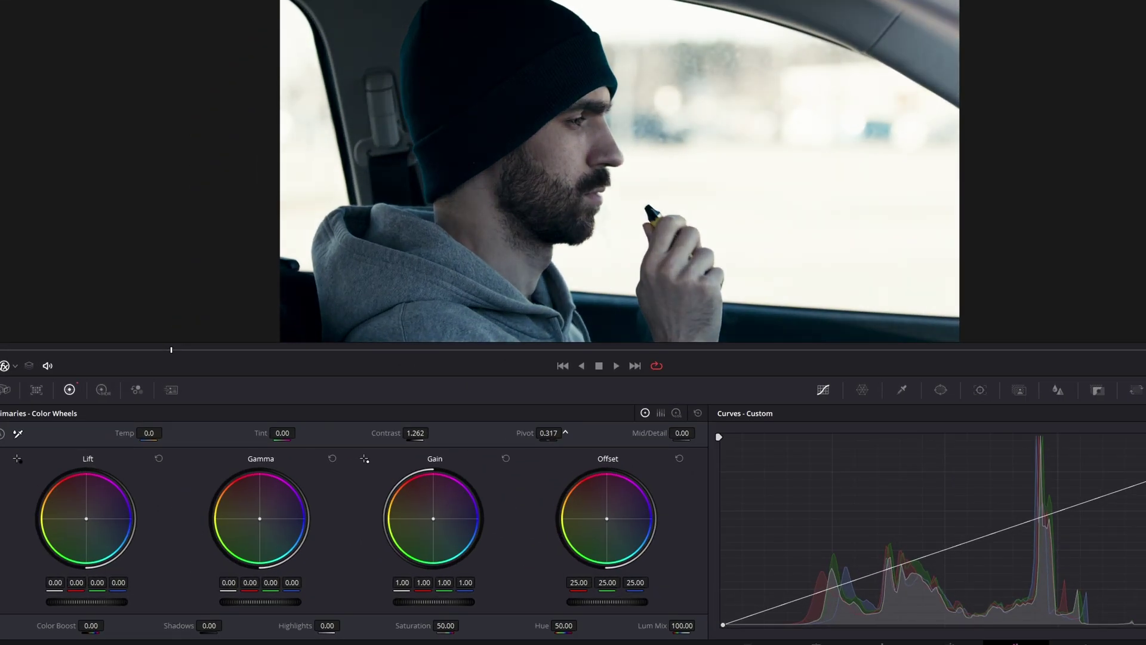
drag(343, 410, 346, 410)
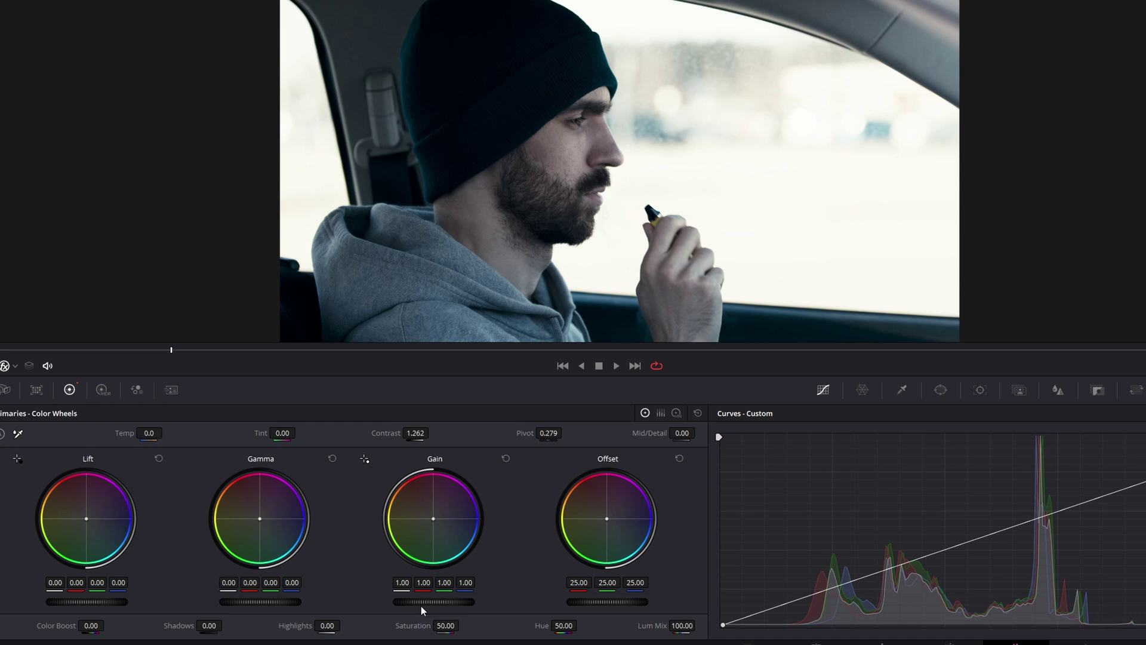
drag(433, 601, 418, 601)
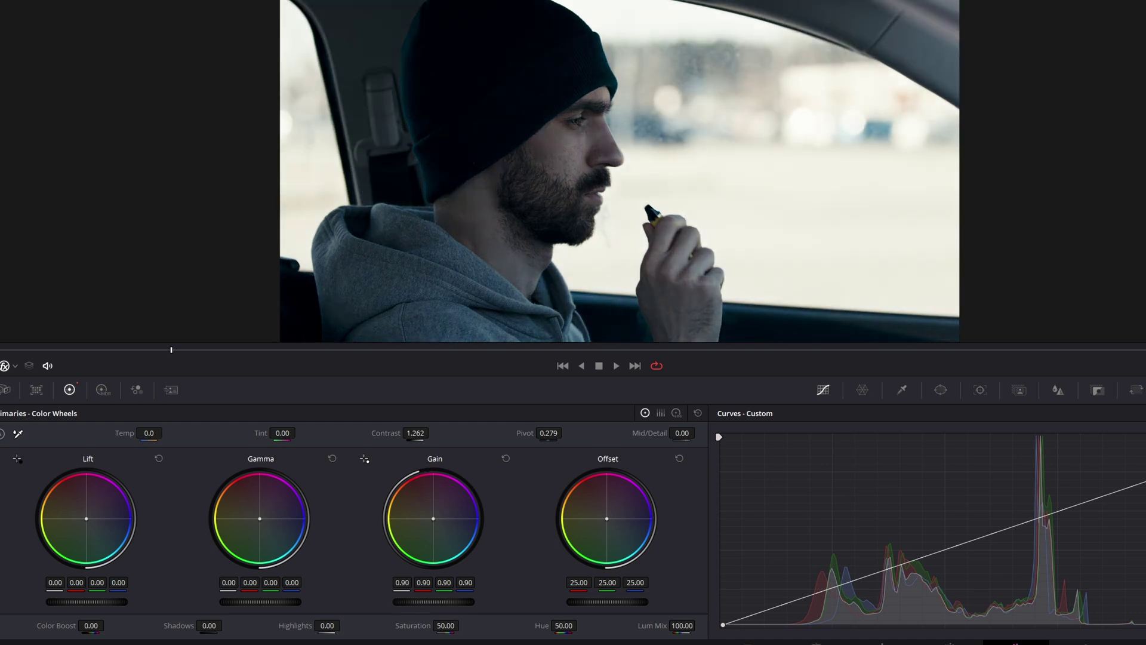
drag(265, 601, 272, 601)
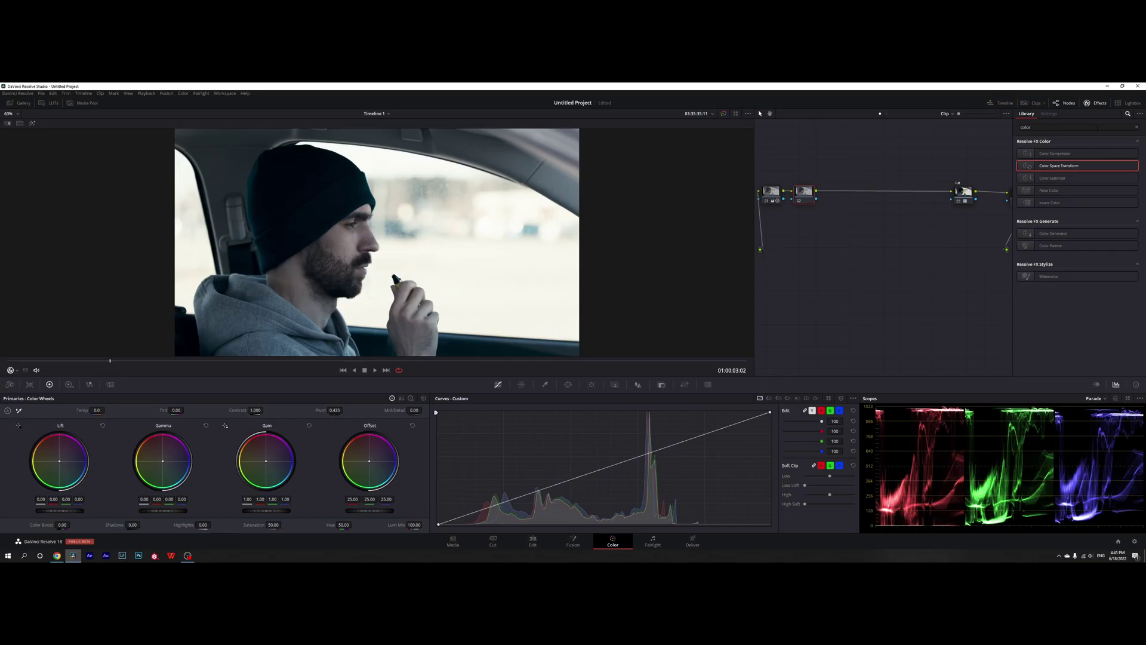
- Apply Glow to node 02 with Softlight composite, shine threshold 0, wider spread, blend 0.706
text(glo)
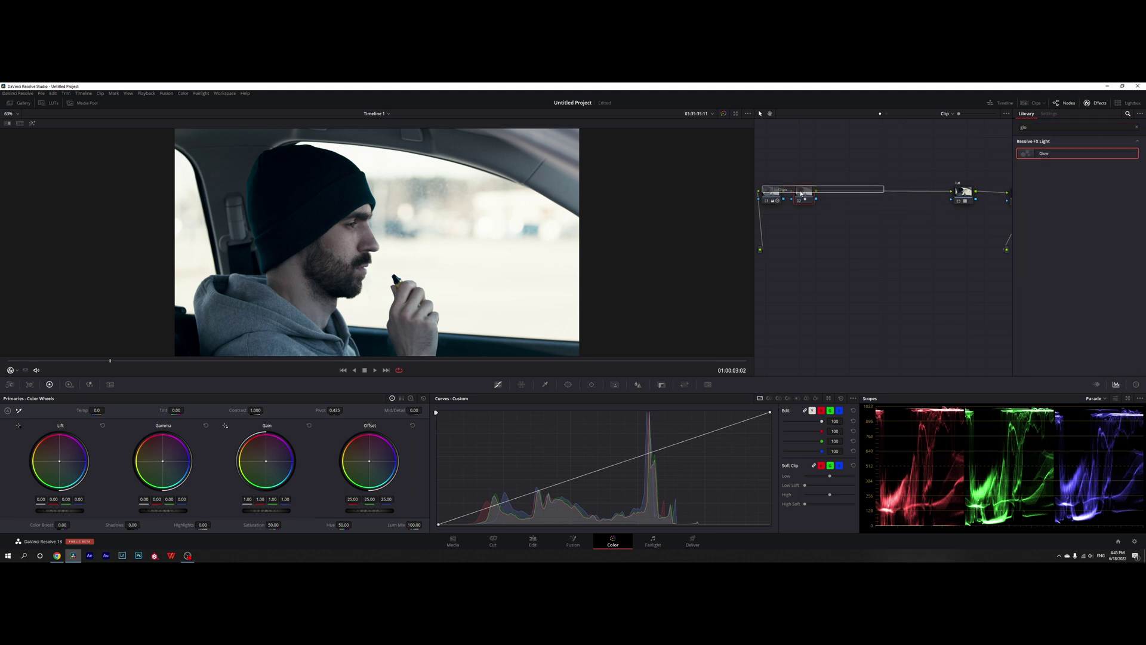
drag(801, 193, 803, 193)
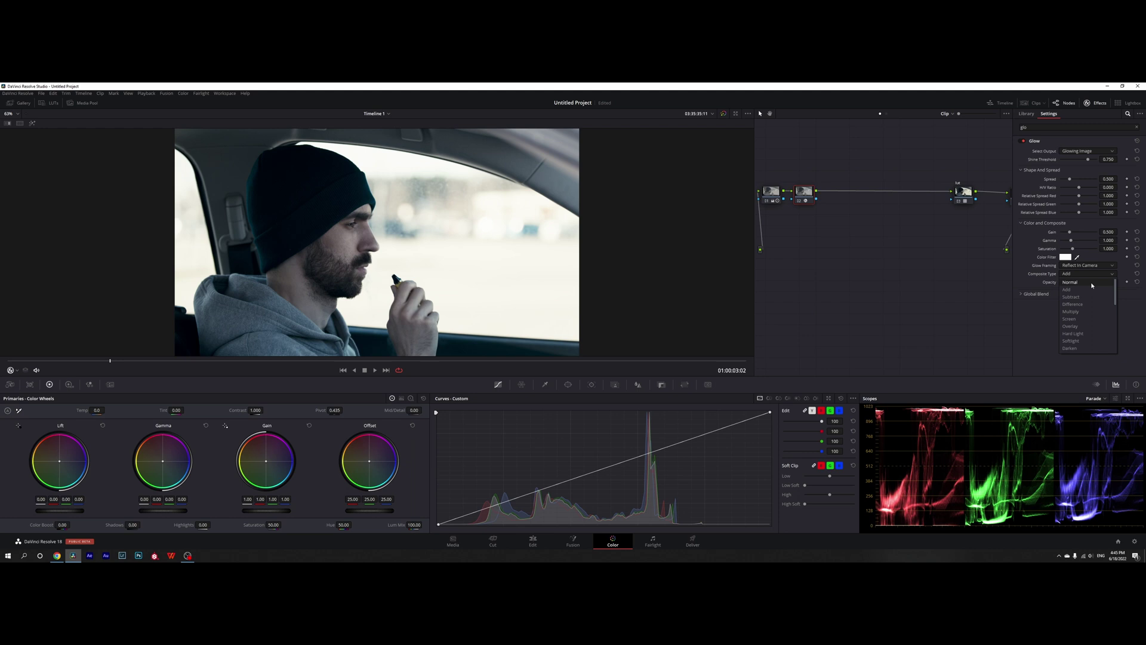
click(1090, 340)
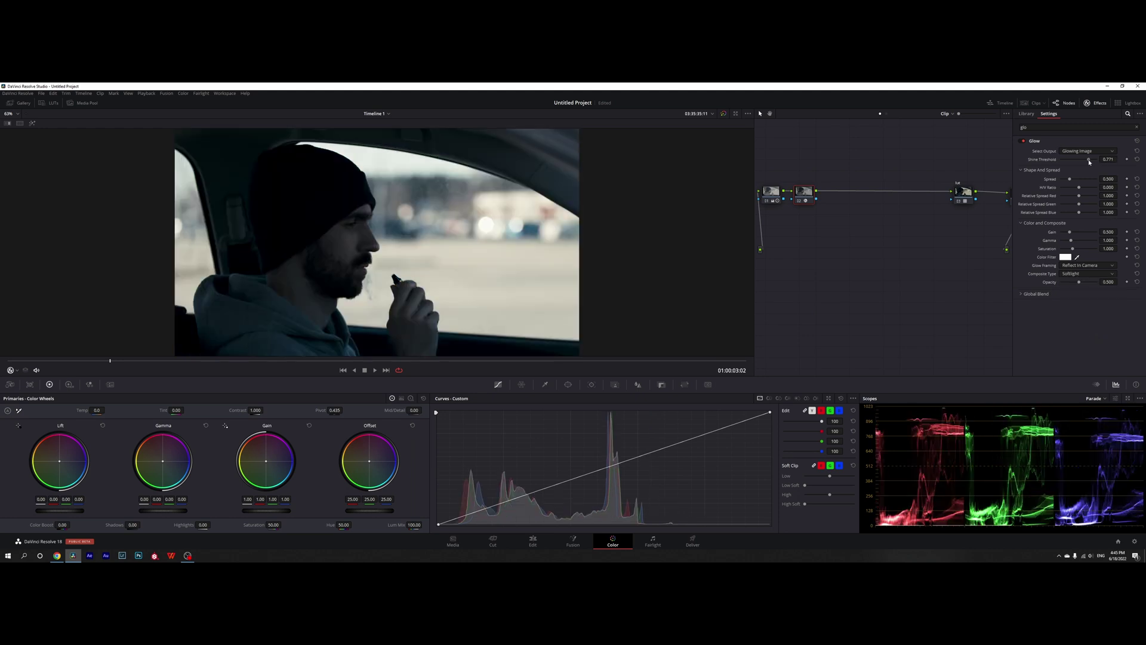
mouse_move(1090, 160)
mouse_down()
mouse_move(1044, 163)
mouse_move(1069, 163)
mouse_up()
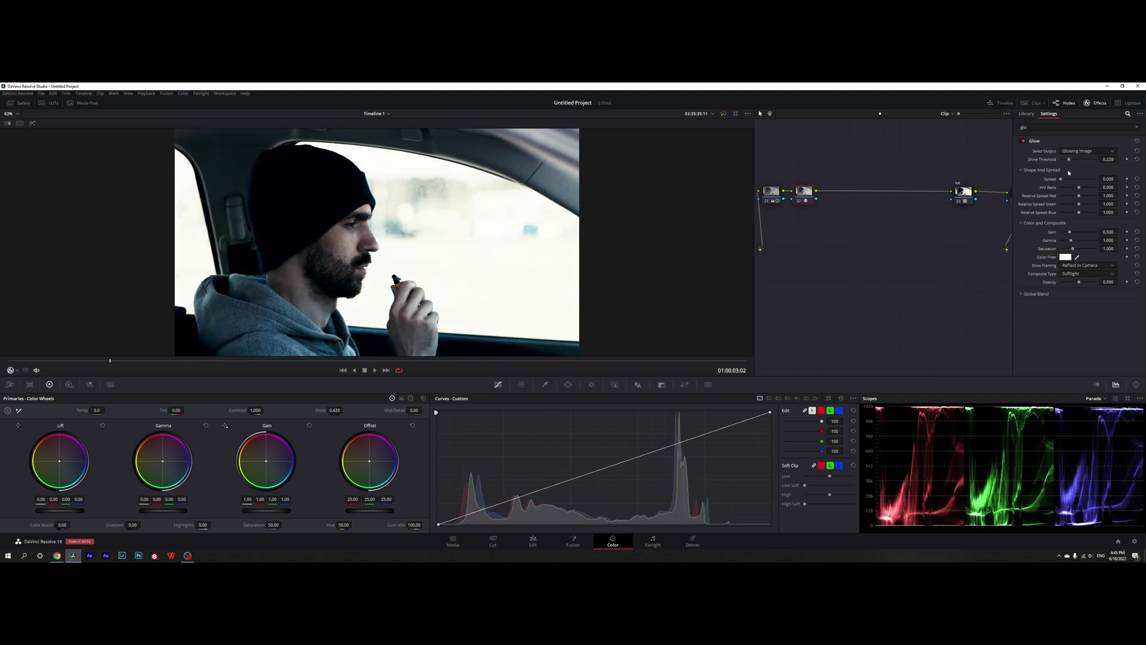
mouse_move(1062, 179)
mouse_down()
mouse_move(1077, 180)
mouse_move(1059, 179)
mouse_up()
drag(1096, 304, 1086, 304)
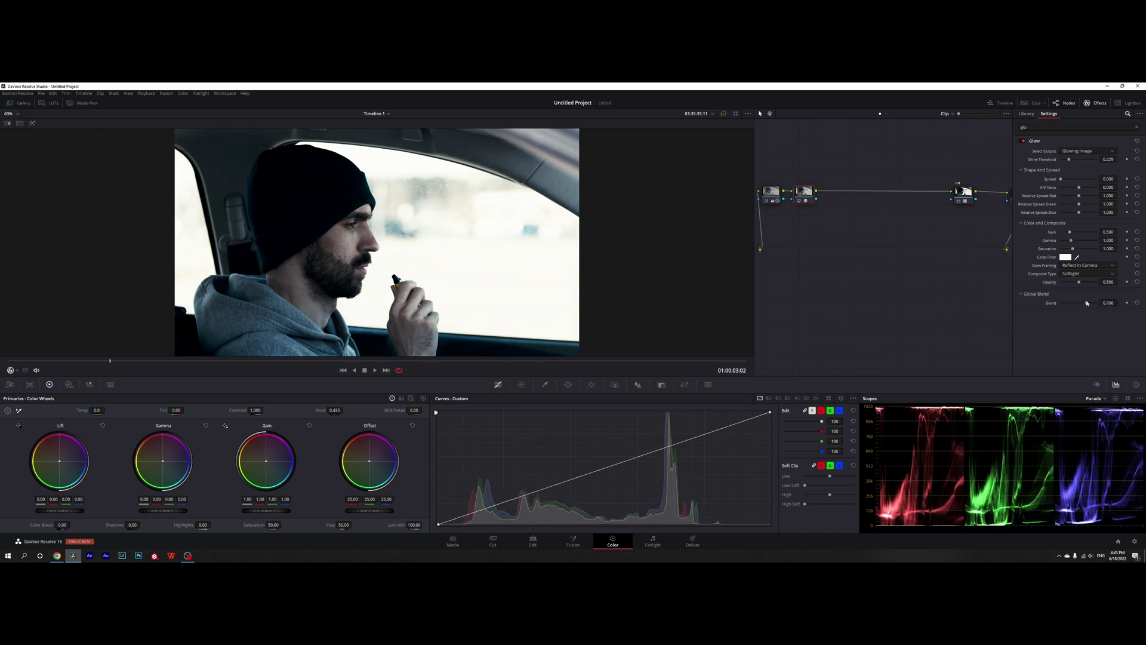
click(1095, 105)
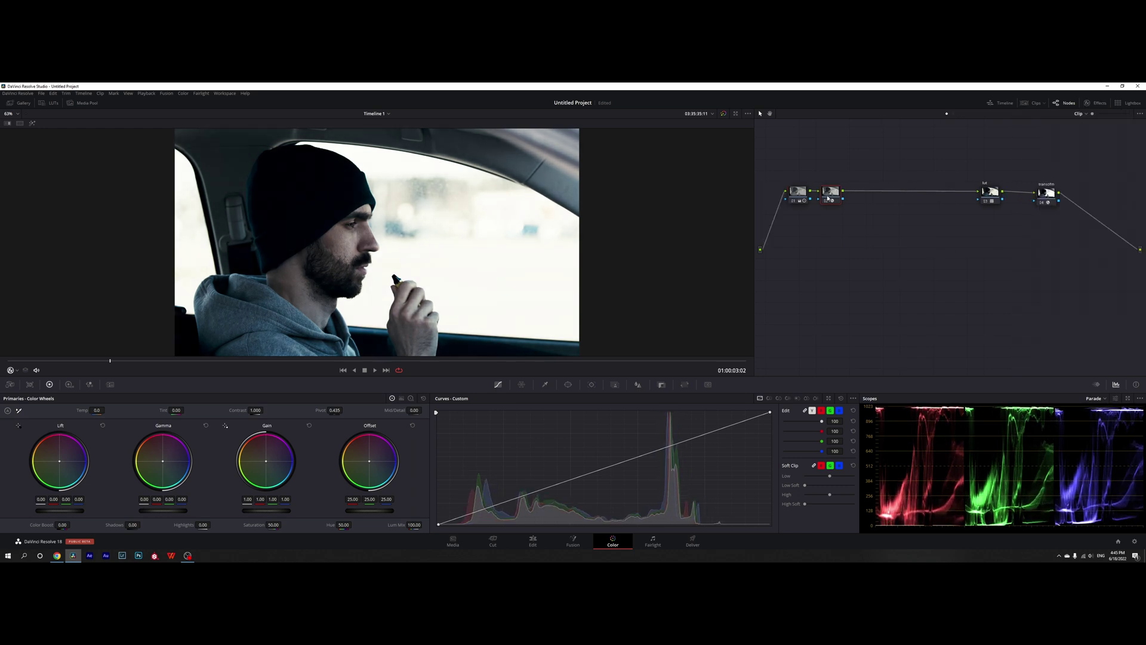
- Set the blur radius to 0.44 on all channels, then try and reset the Highlights curve
click(637, 385)
drag(519, 464, 521, 466)
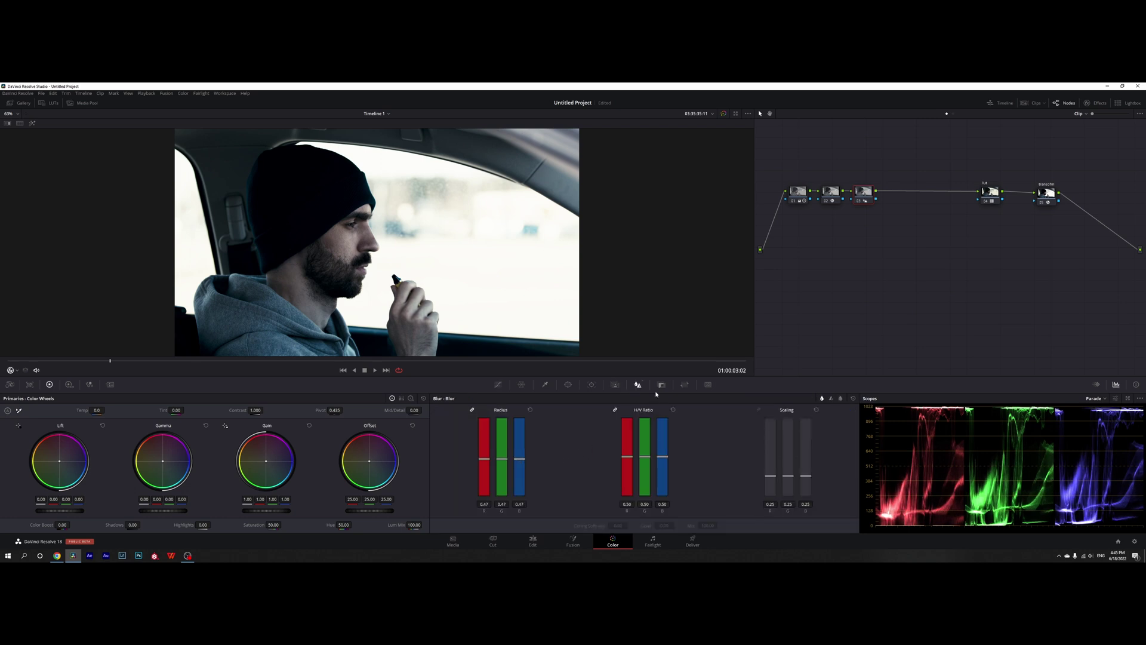
click(498, 385)
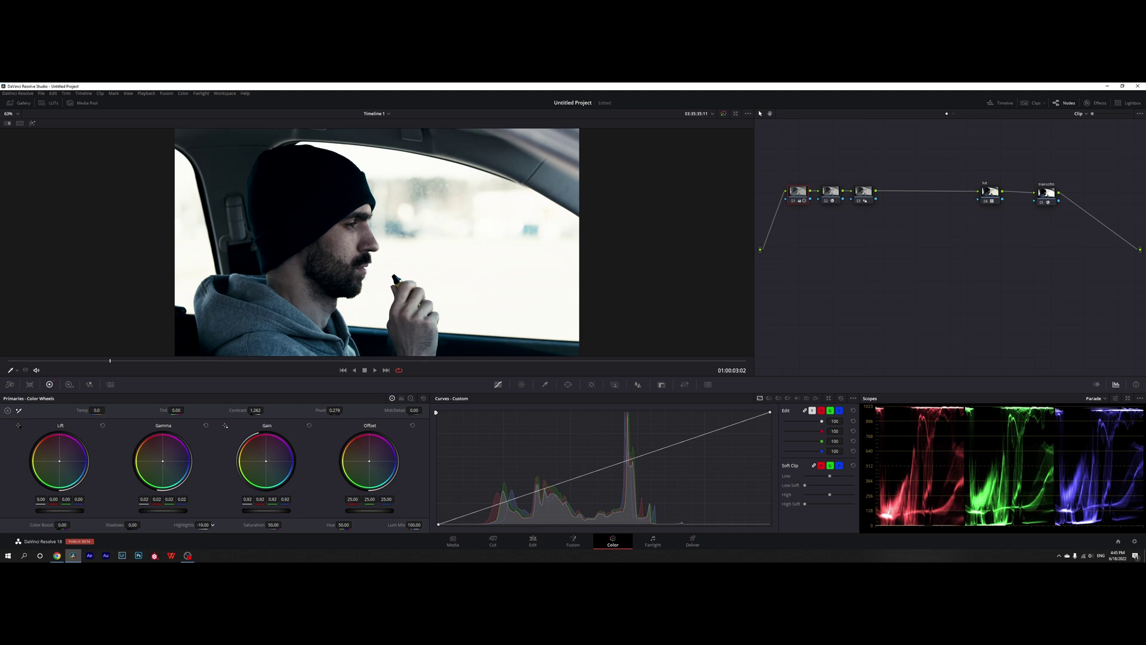
mouse_move(203, 525)
mouse_down()
mouse_move(173, 525)
mouse_move(219, 525)
mouse_up()
double_click(191, 524)
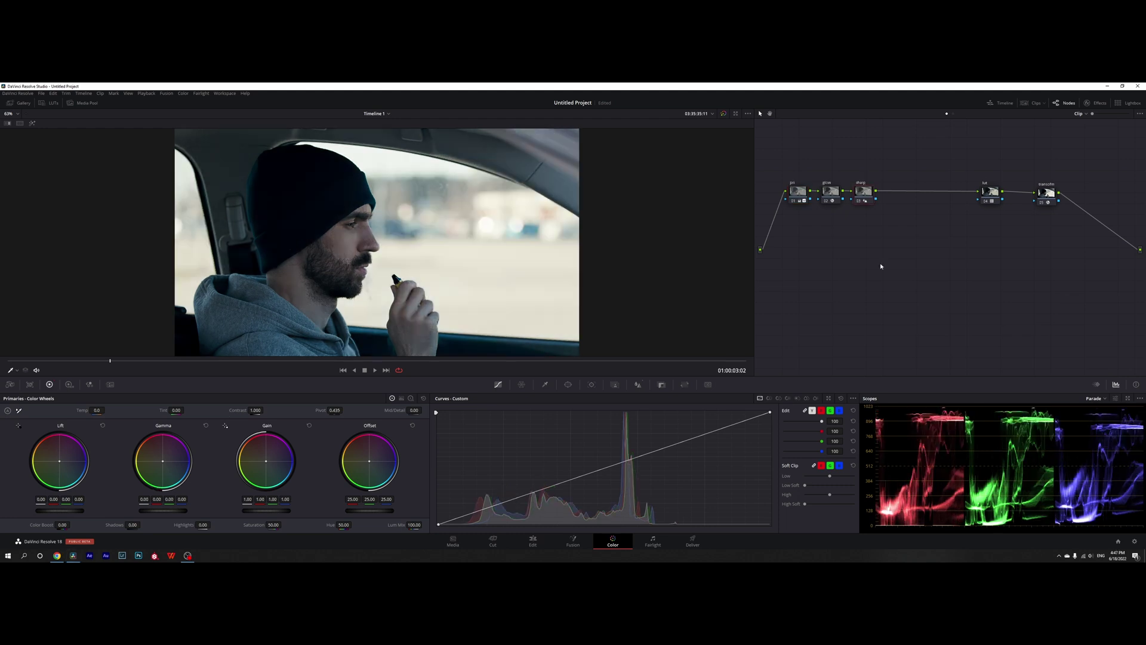
- Add a serial node, try and reset Offset, then warm the Gain wheel and nudge Gamma
key(alt+s)
drag(368, 464, 368, 459)
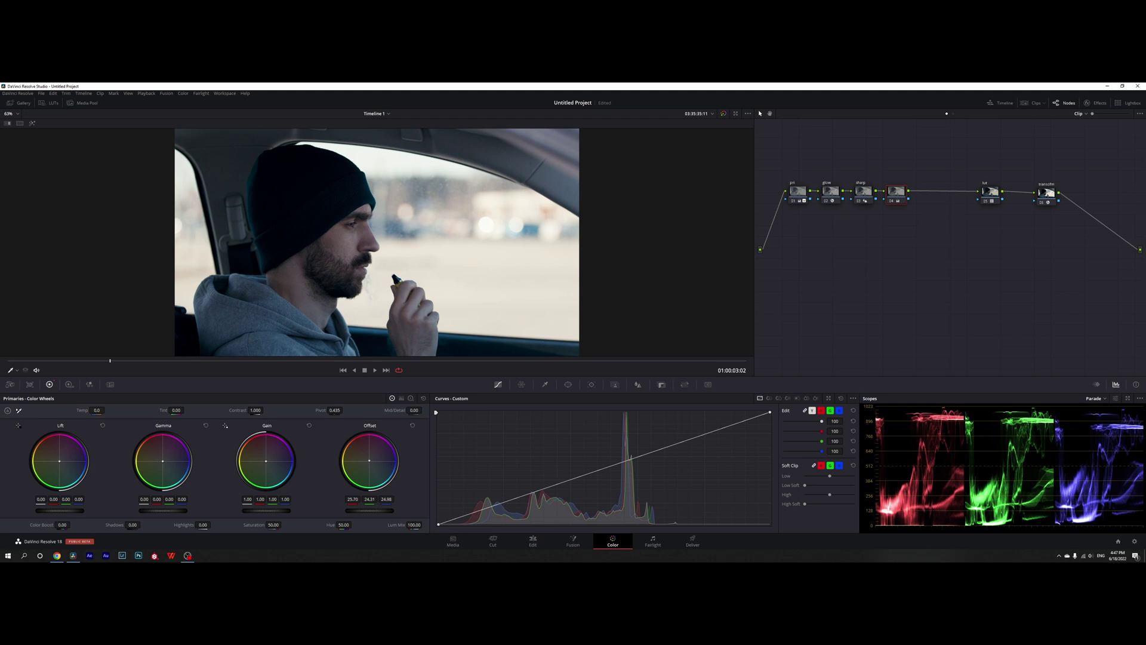
drag(368, 461, 370, 460)
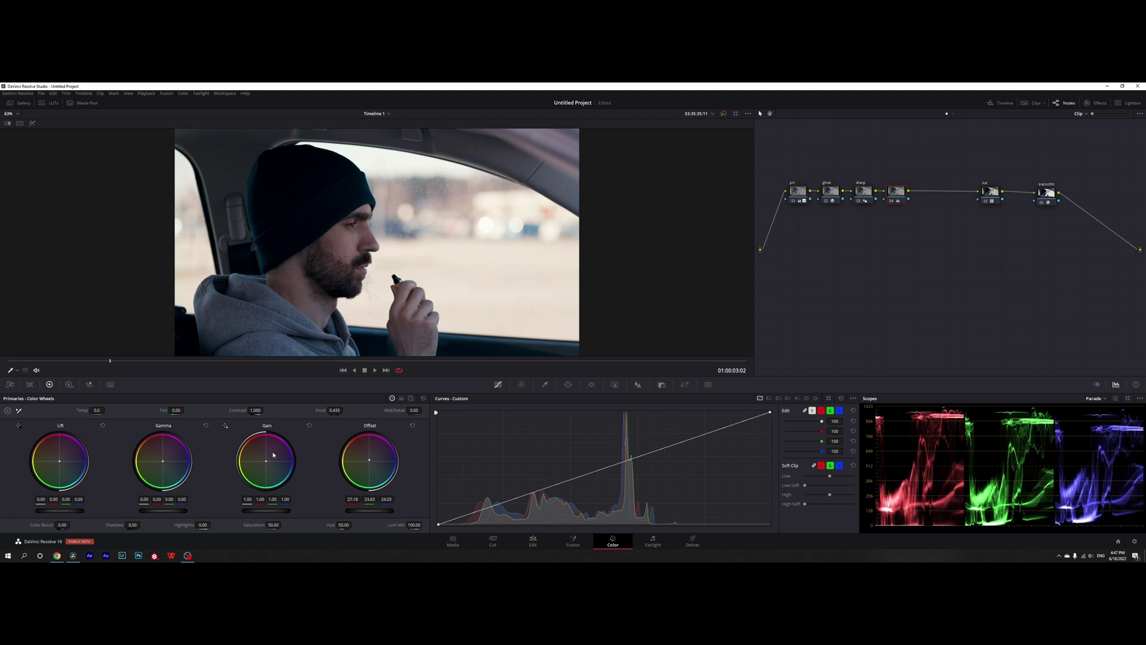
drag(266, 461, 293, 465)
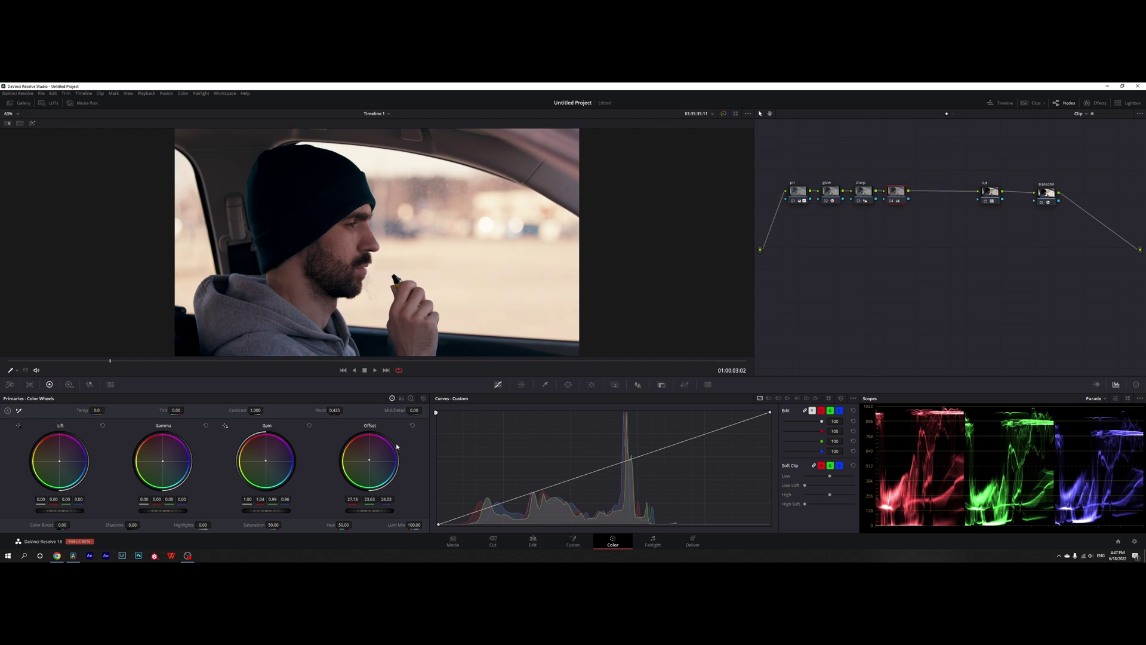
click(412, 426)
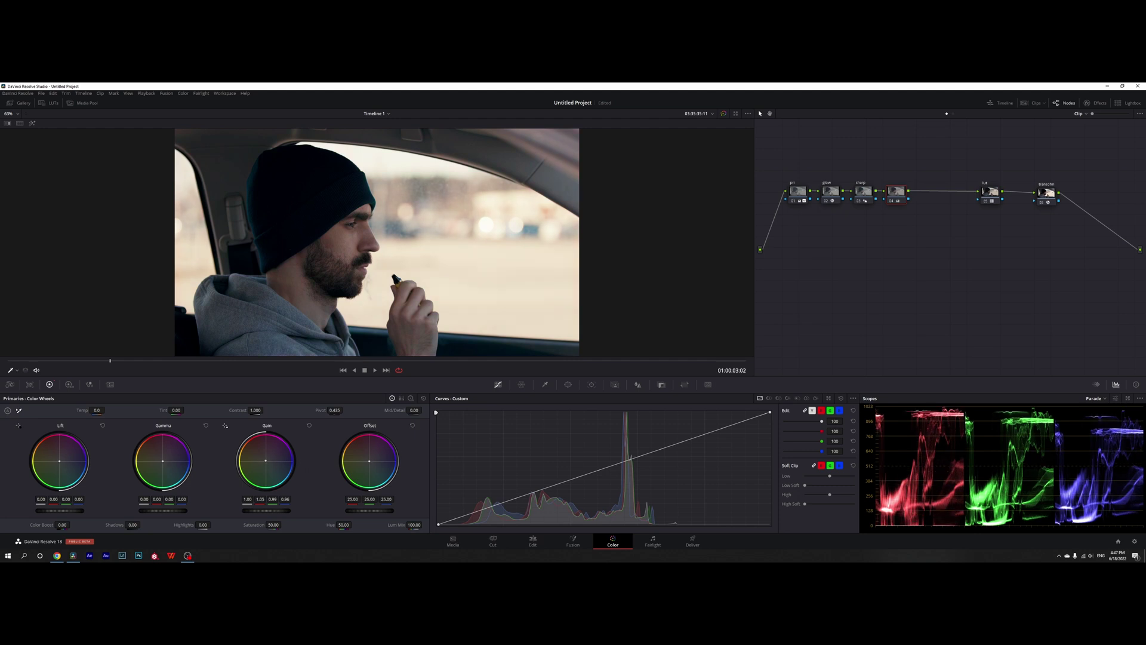
drag(265, 461, 263, 464)
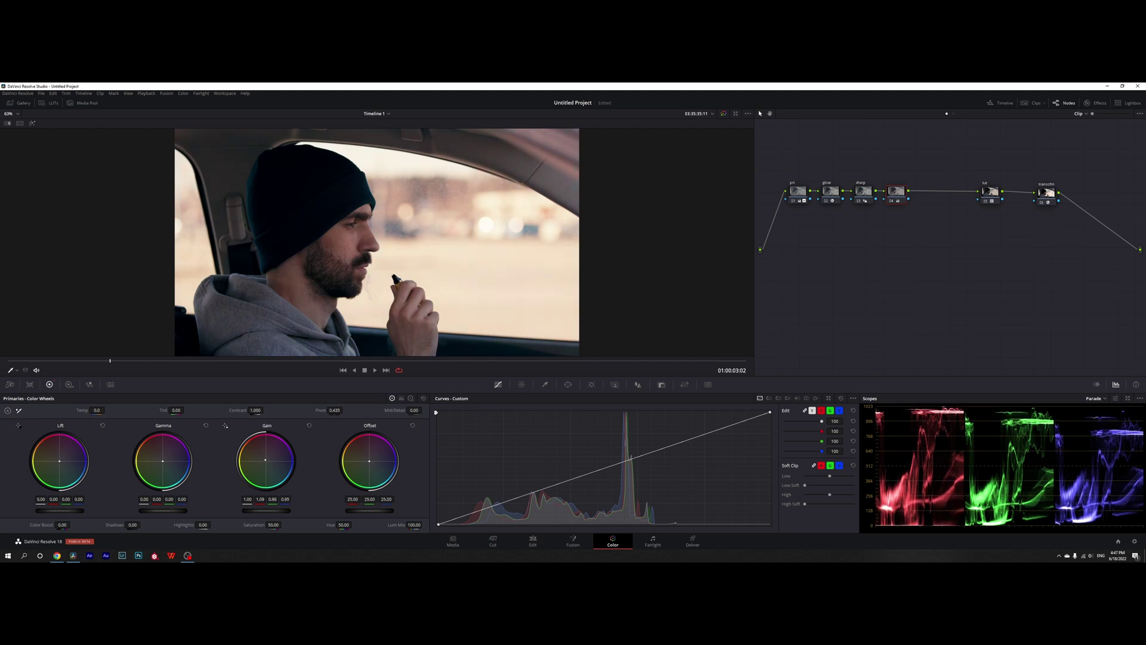
drag(162, 461, 164, 462)
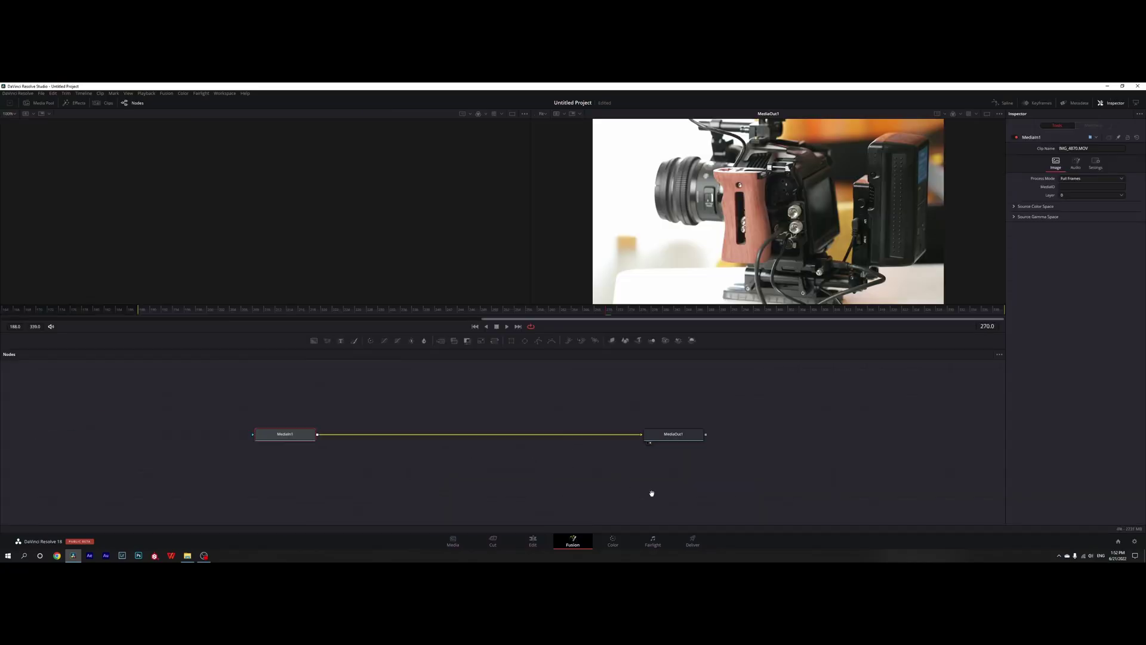
- Insert a Cineon Log tool between MediaIn1 and MediaOut1, set to Lin to Log
right_click(537, 472)
mouse_move(263, 202)
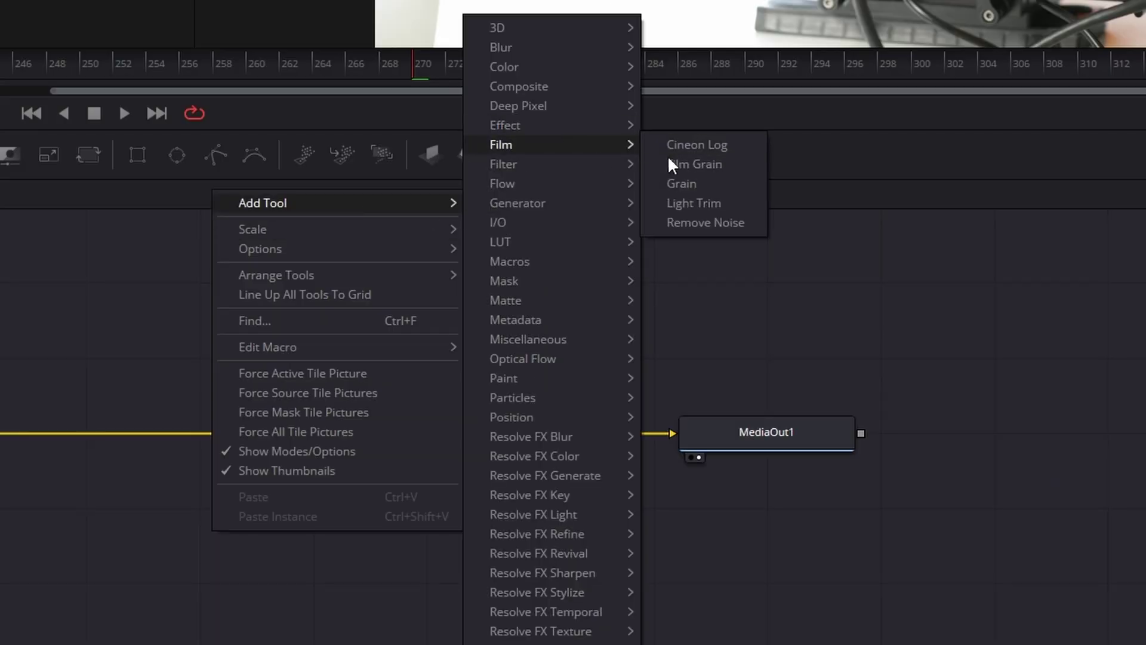
click(692, 146)
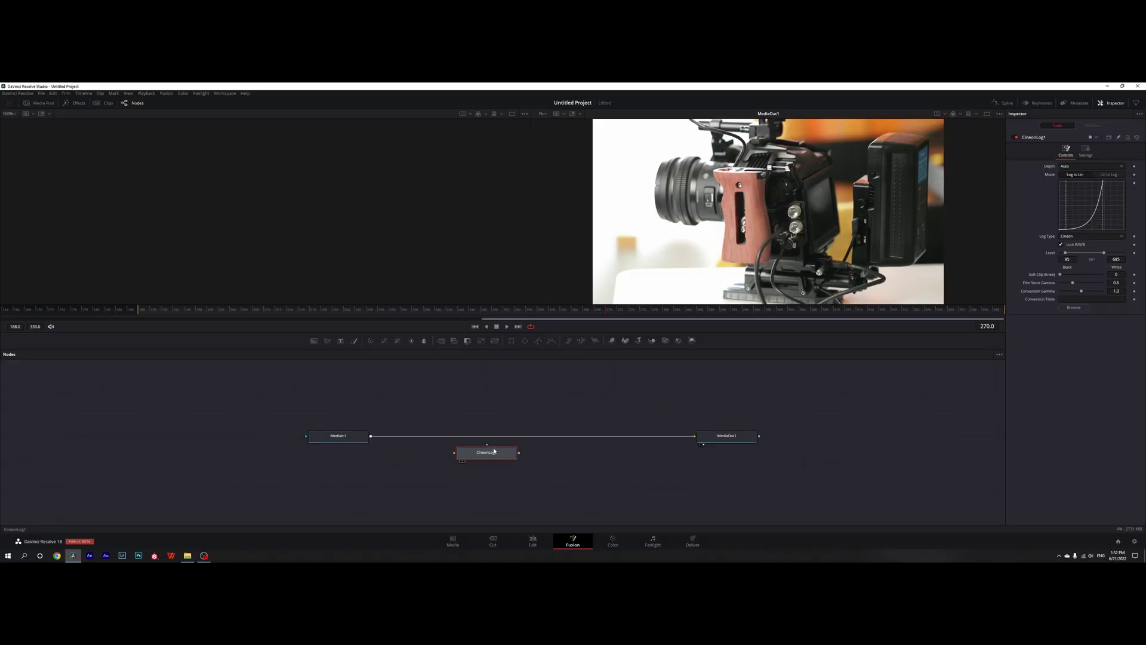
drag(496, 439, 496, 439)
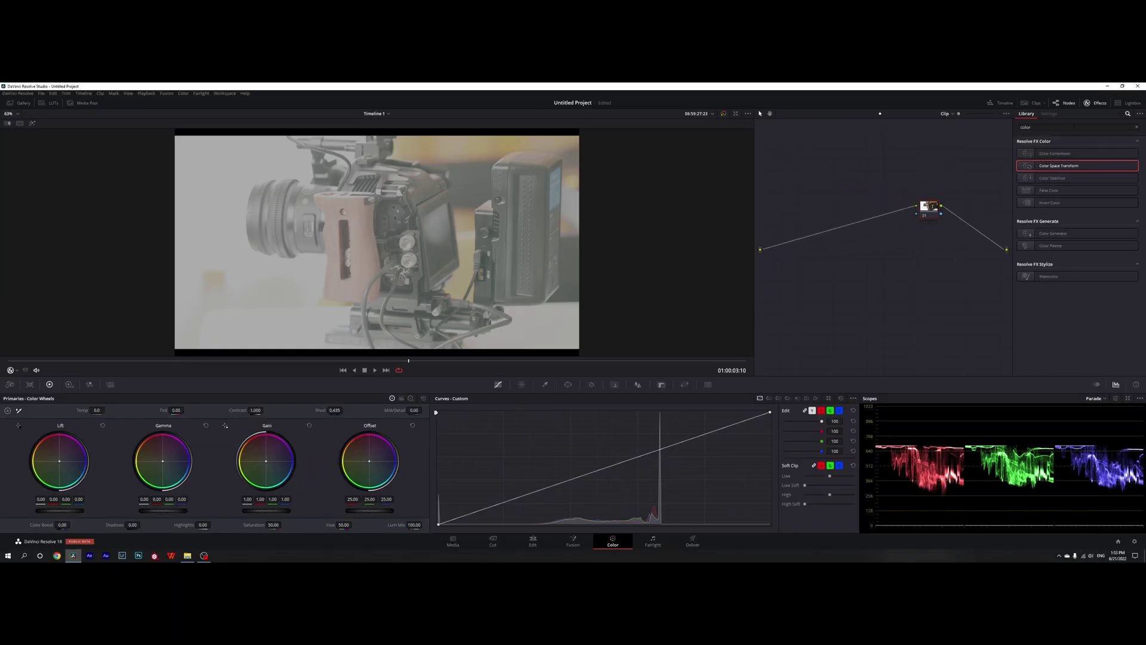
- Drag the film LUT onto the camera clip's node on the Color page
drag(958, 210, 956, 209)
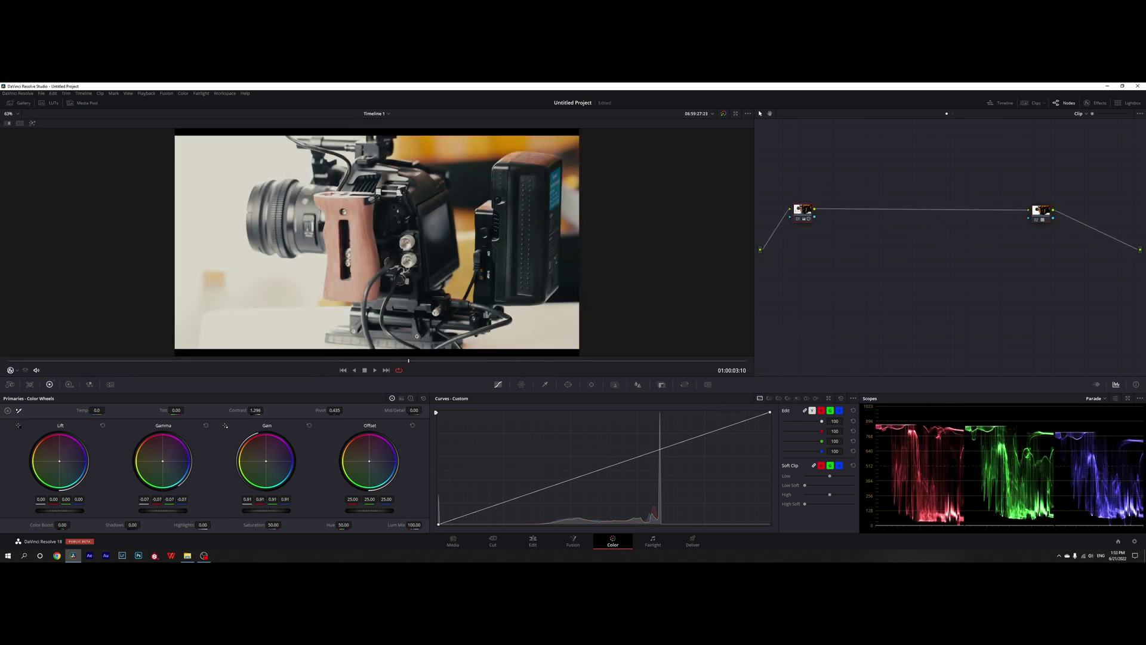
- In Color Management, set colour science to DaVinci YRGB Color Managed with HDR colour processing
click(1134, 542)
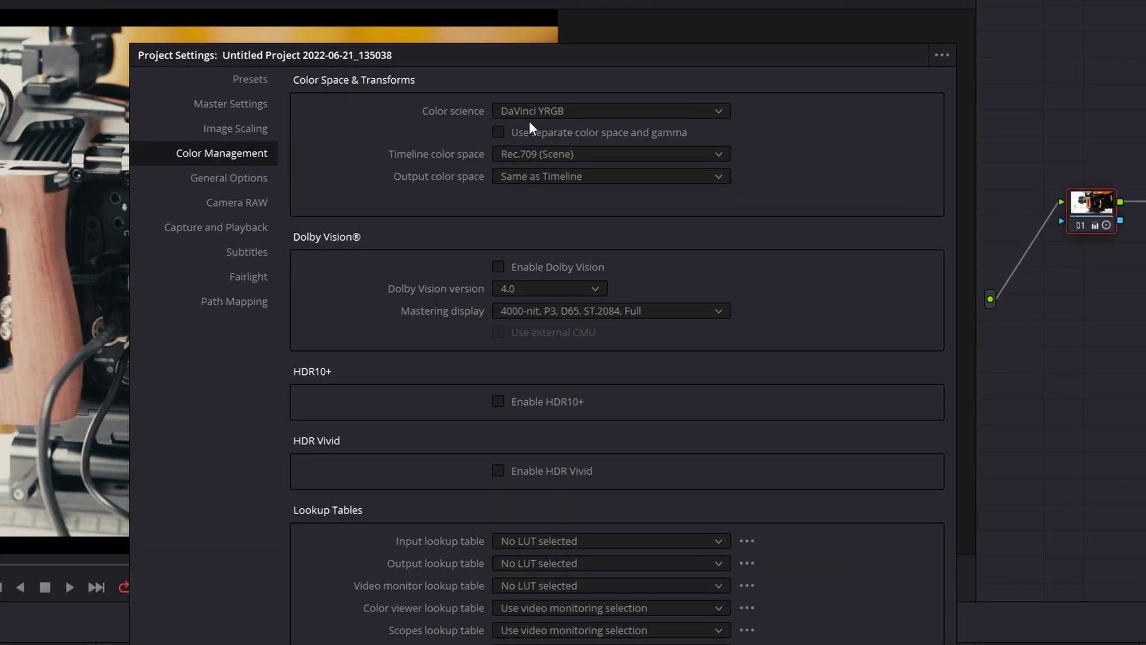
click(525, 113)
click(541, 145)
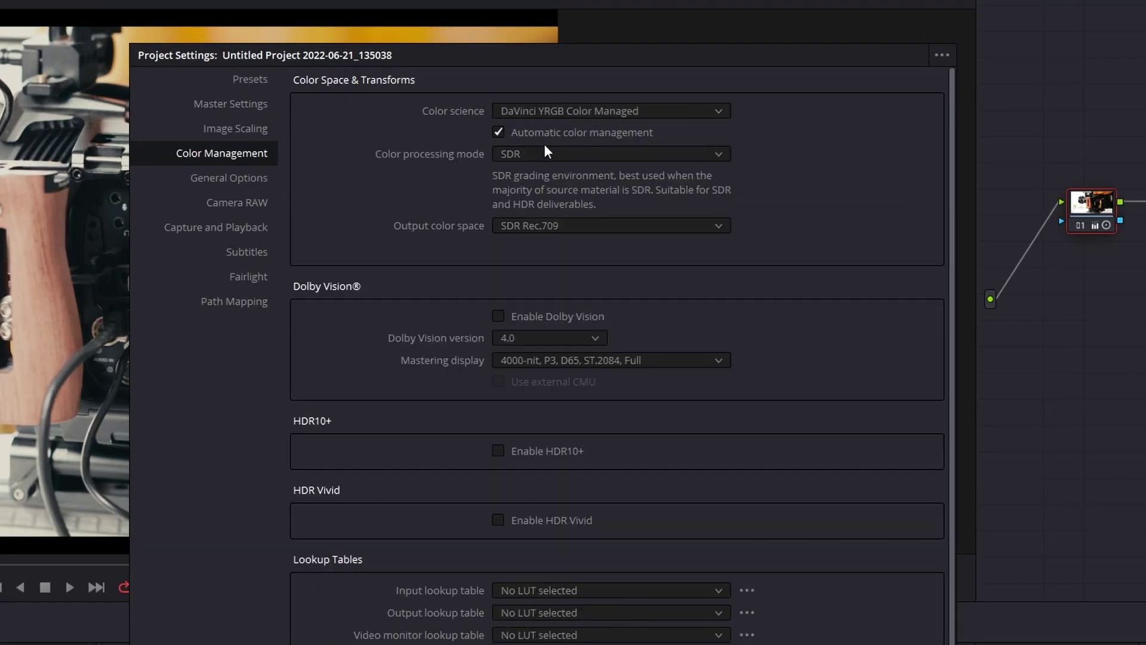
click(550, 153)
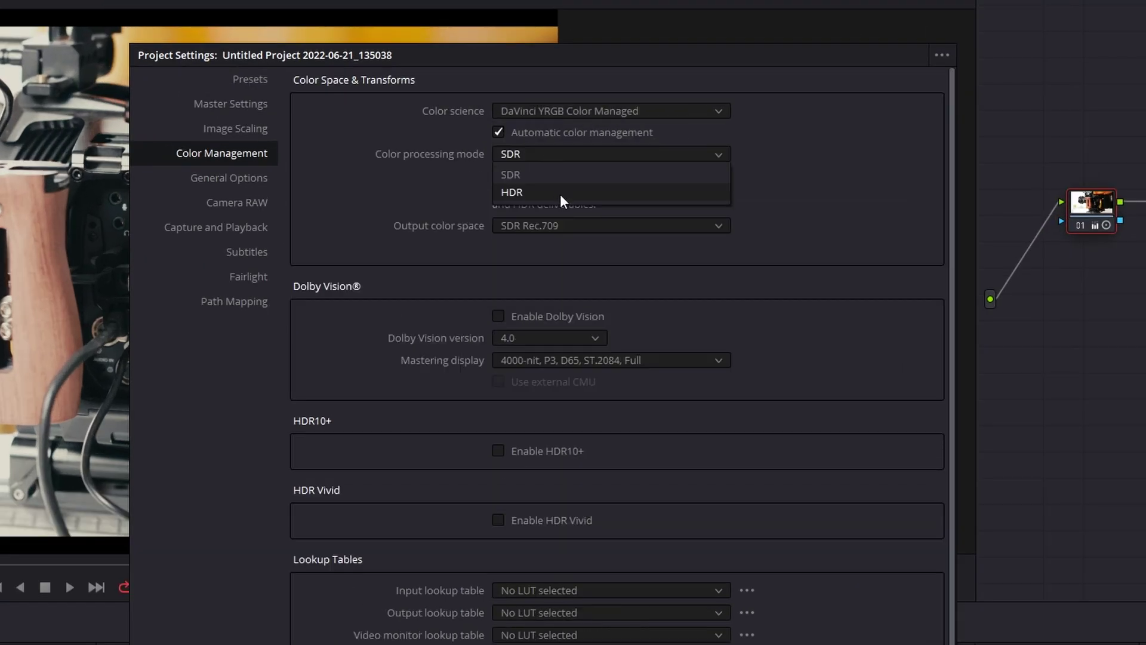
click(560, 193)
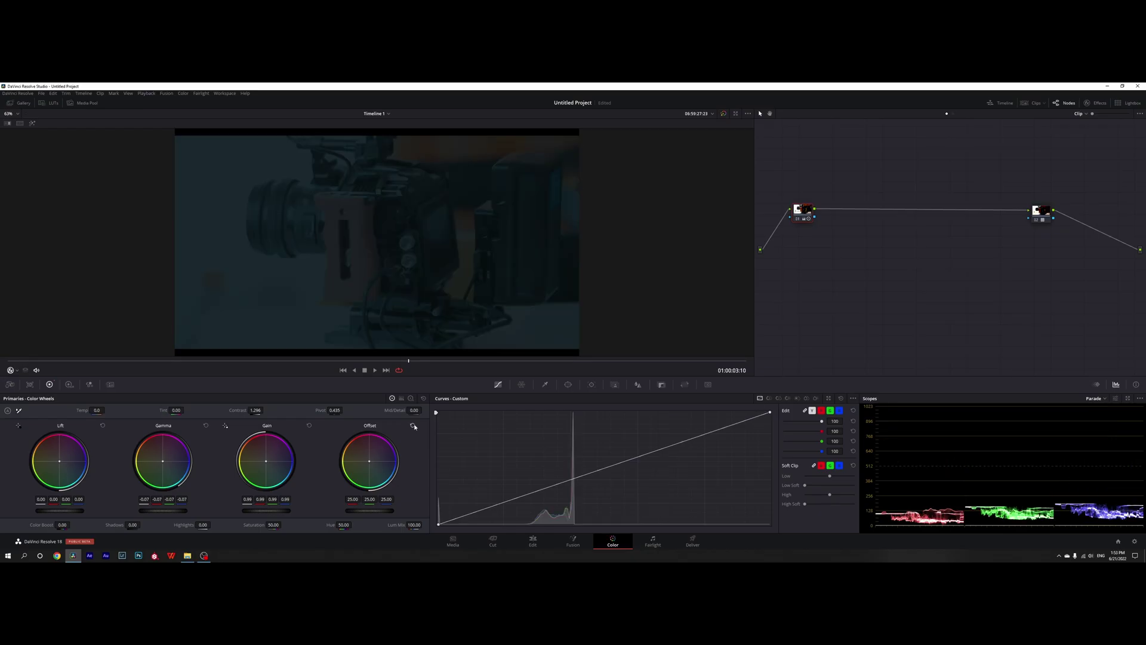
- Add a serial node after node 01 with Alt+S and hide the glow settings to widen the node graph
key(alt+s)
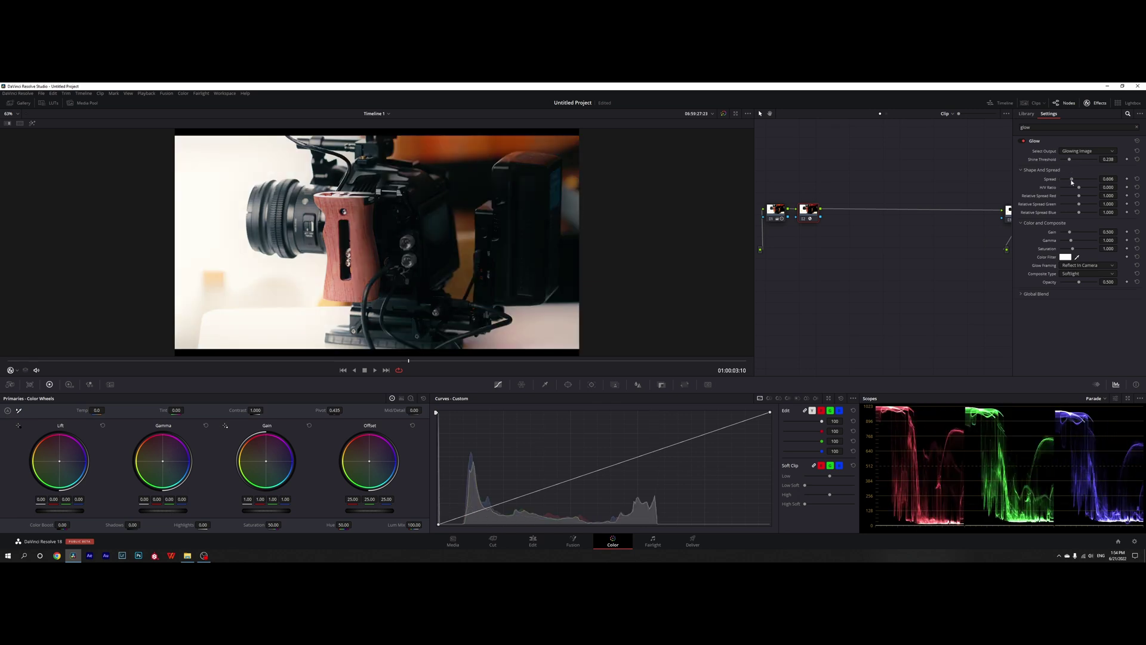
click(1096, 102)
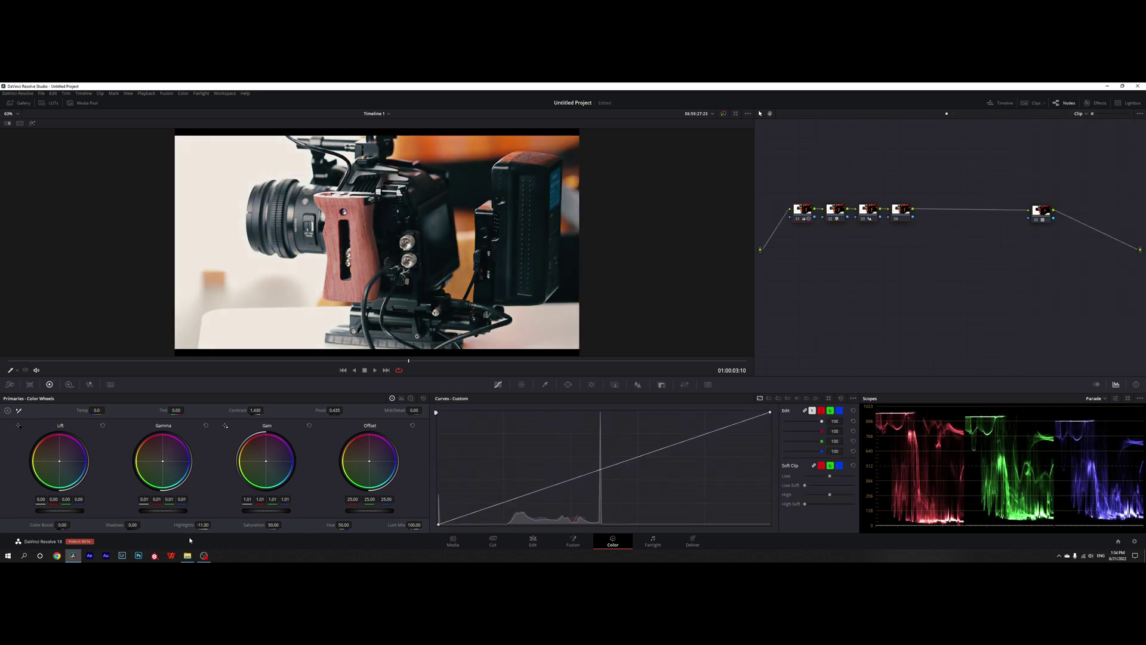